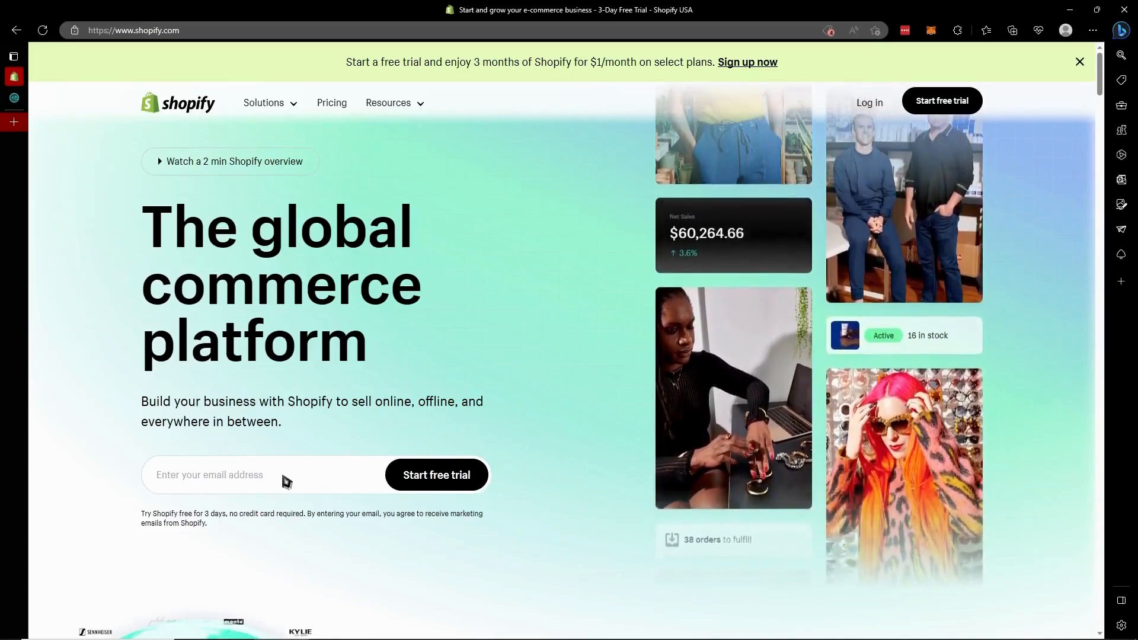
Step: Start a Shopify free trial with the account e-mail address
left_click(259, 471)
key("ctrl+v")
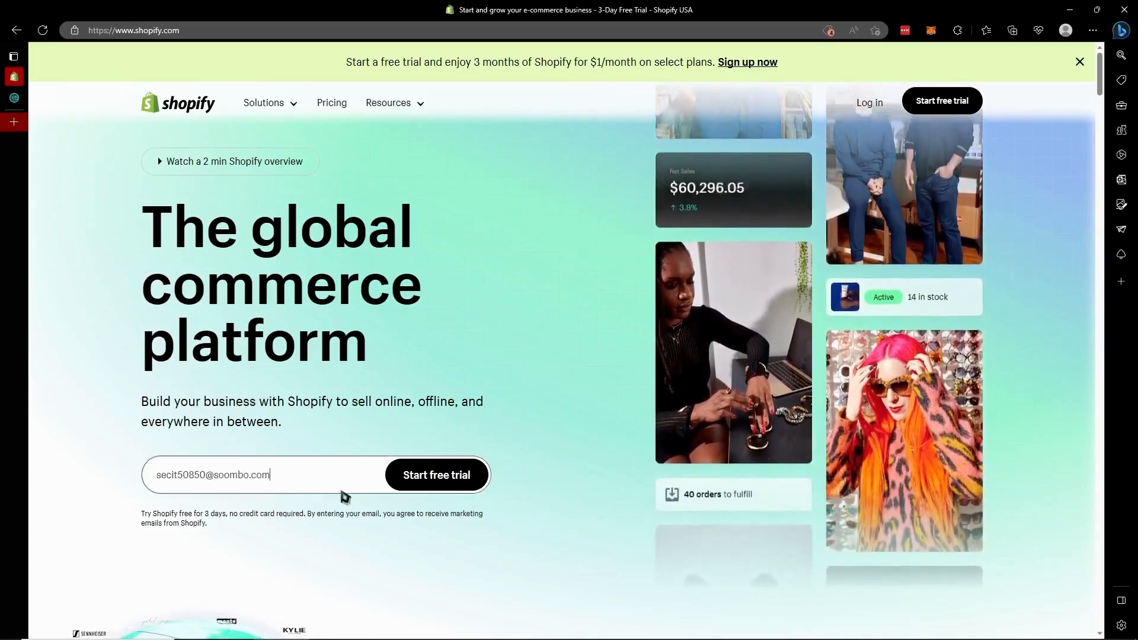
left_click(453, 483)
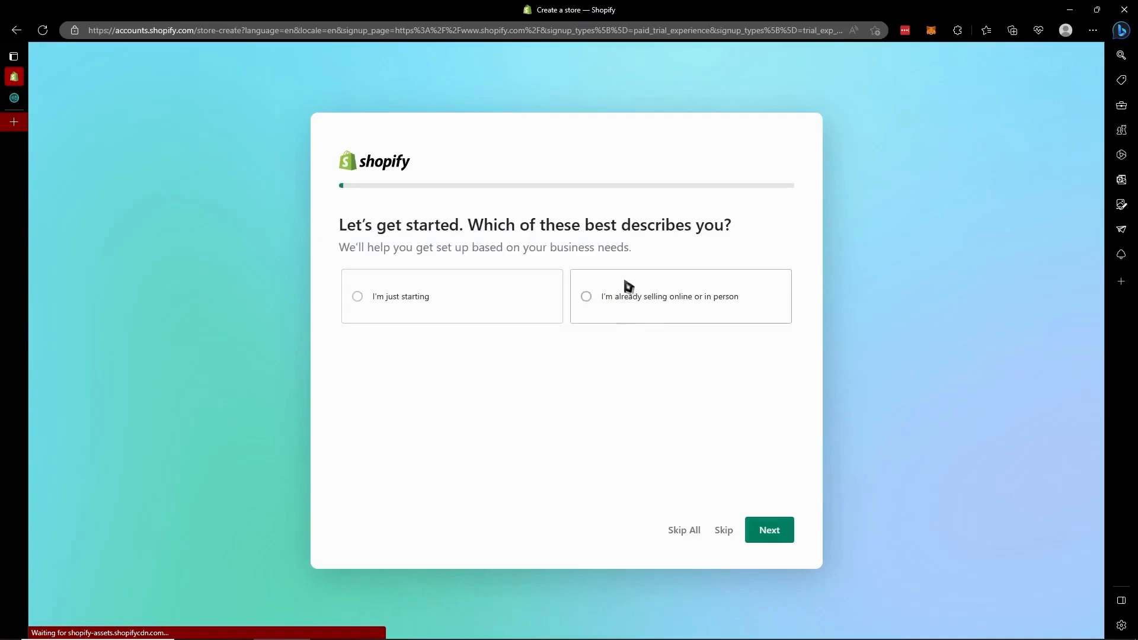
Step: Complete the store questionnaire as already selling online or in person, skip the remaining questions, accept Philippines as location, and continue with the listed account
left_click(629, 294)
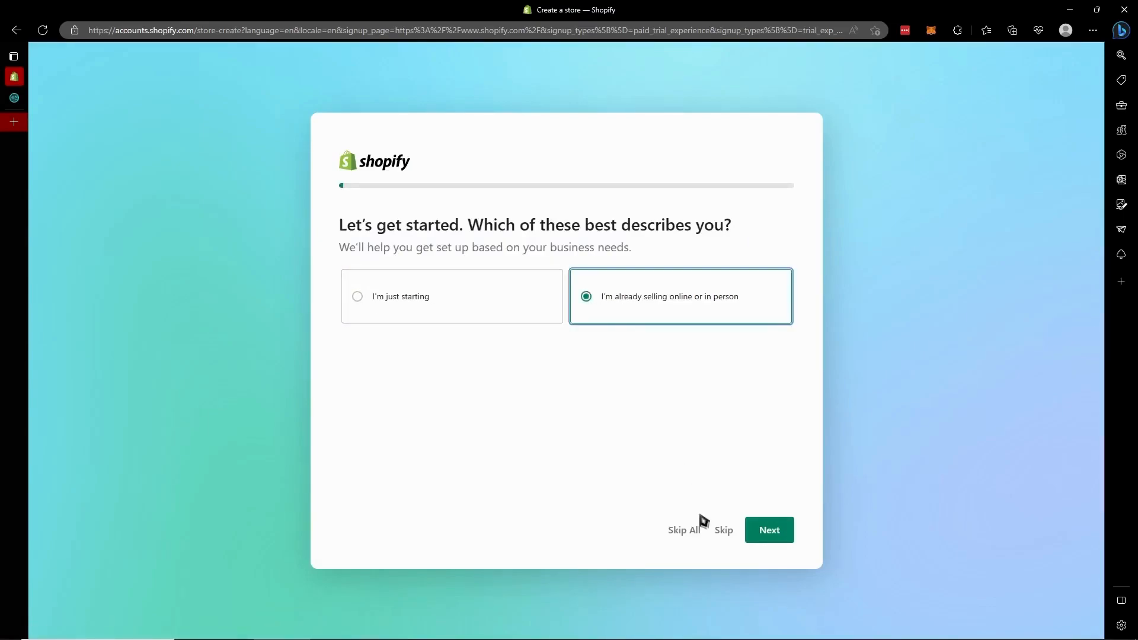
left_click(771, 537)
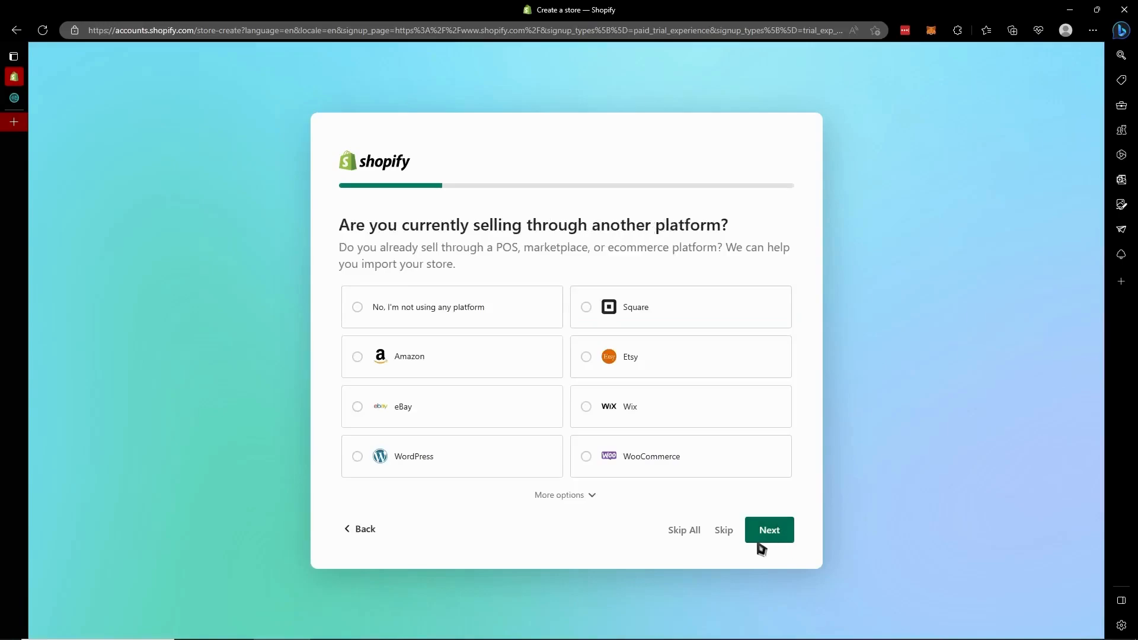
left_click(681, 530)
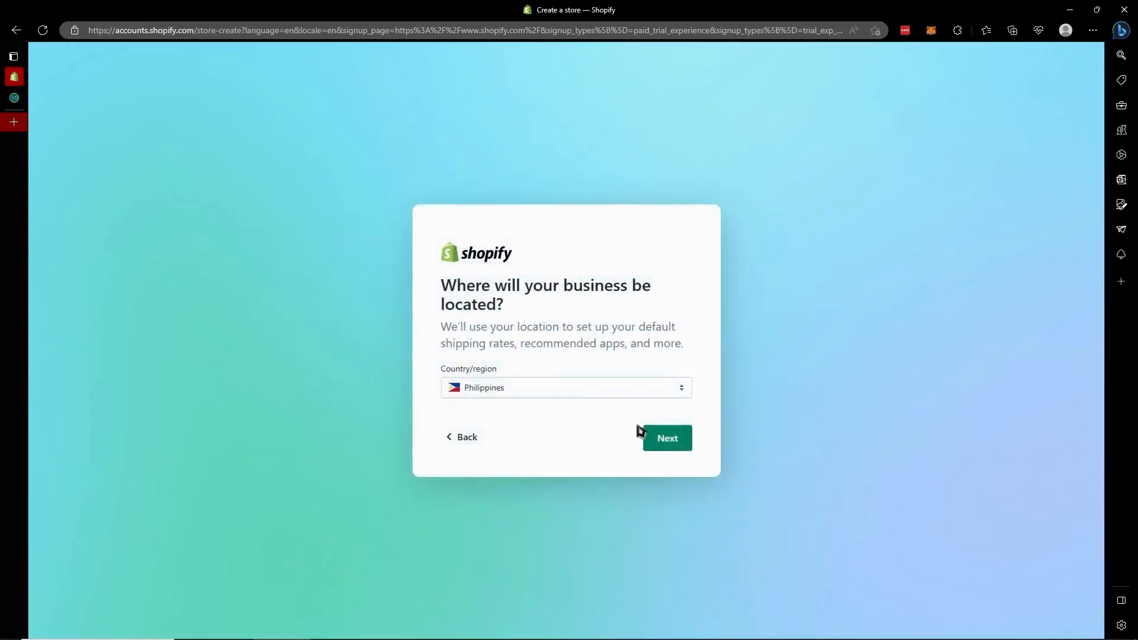
left_click(665, 449)
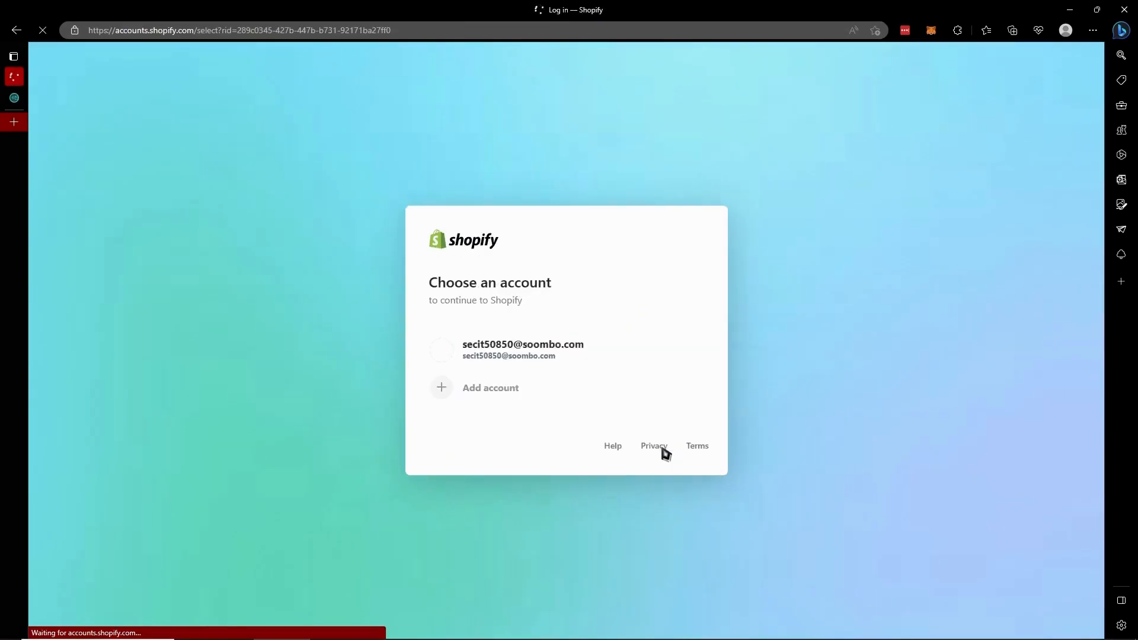
left_click(560, 357)
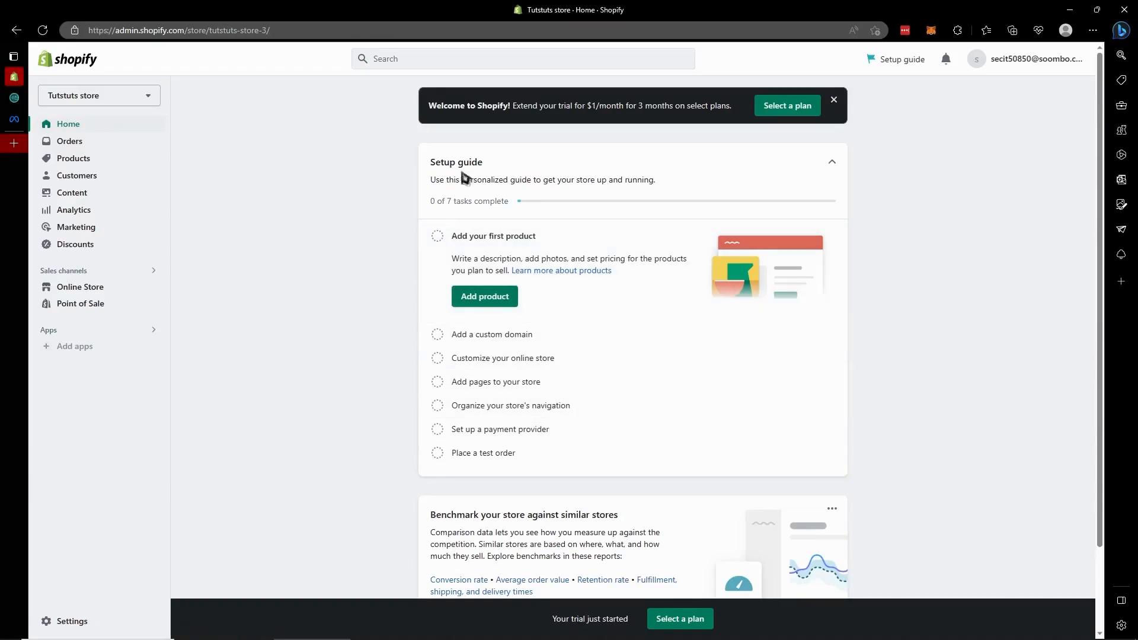
left_click(444, 57)
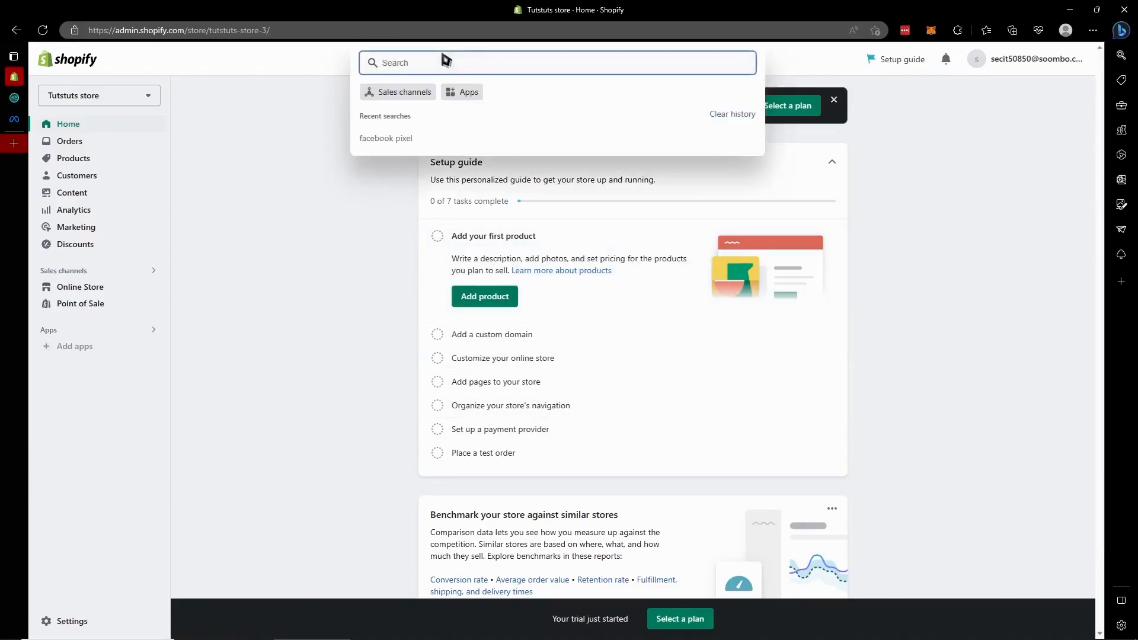
type("facebook")
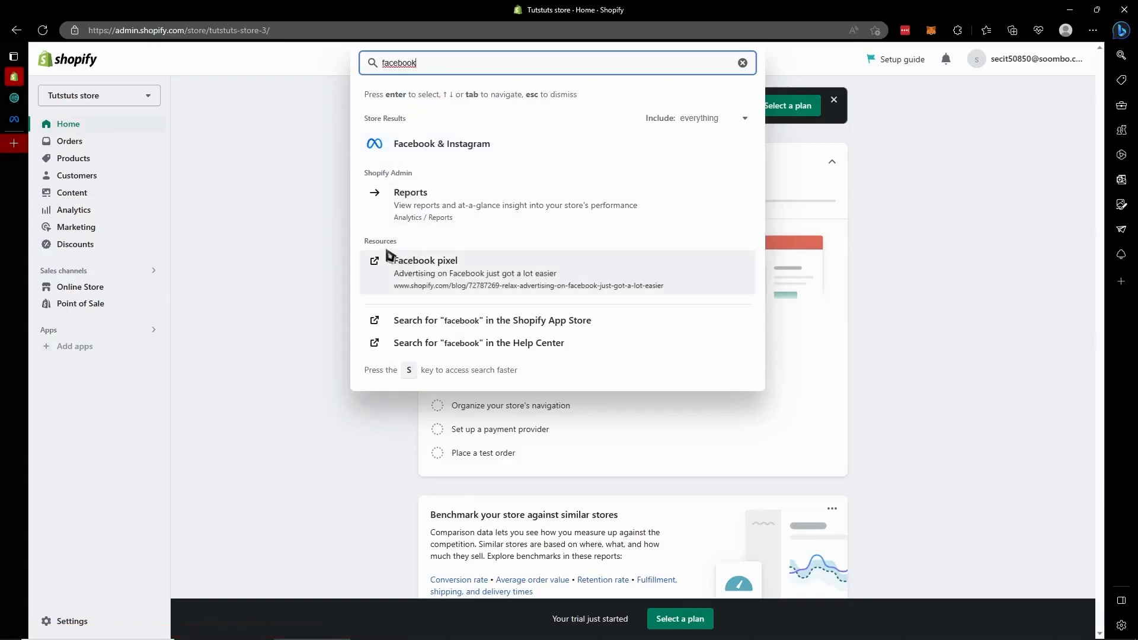
left_click(465, 153)
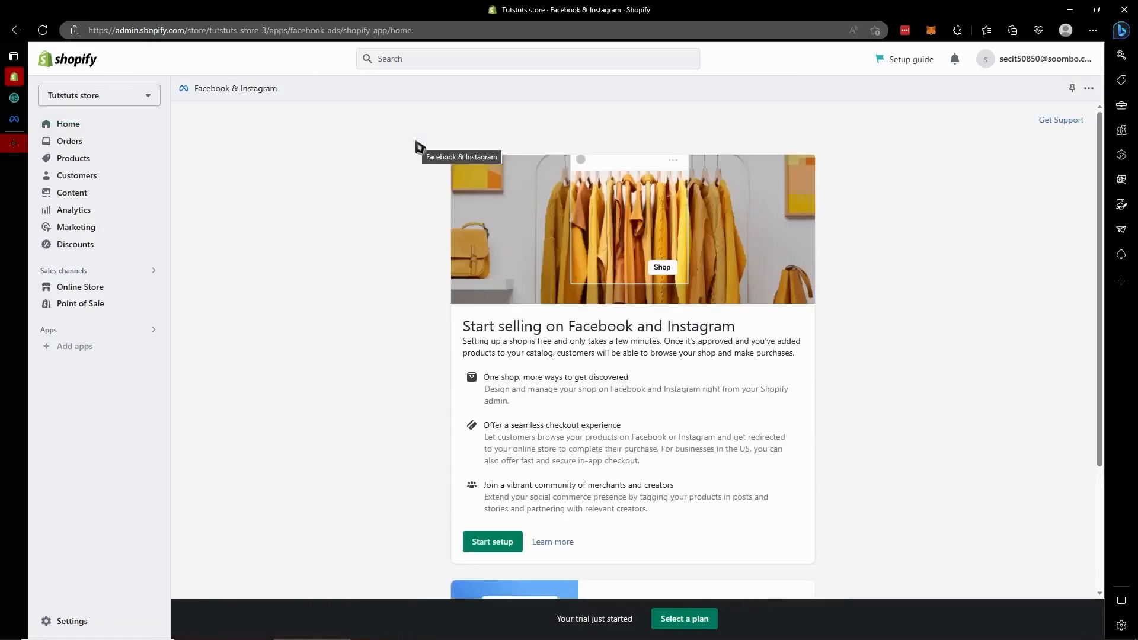
key("alt+Left")
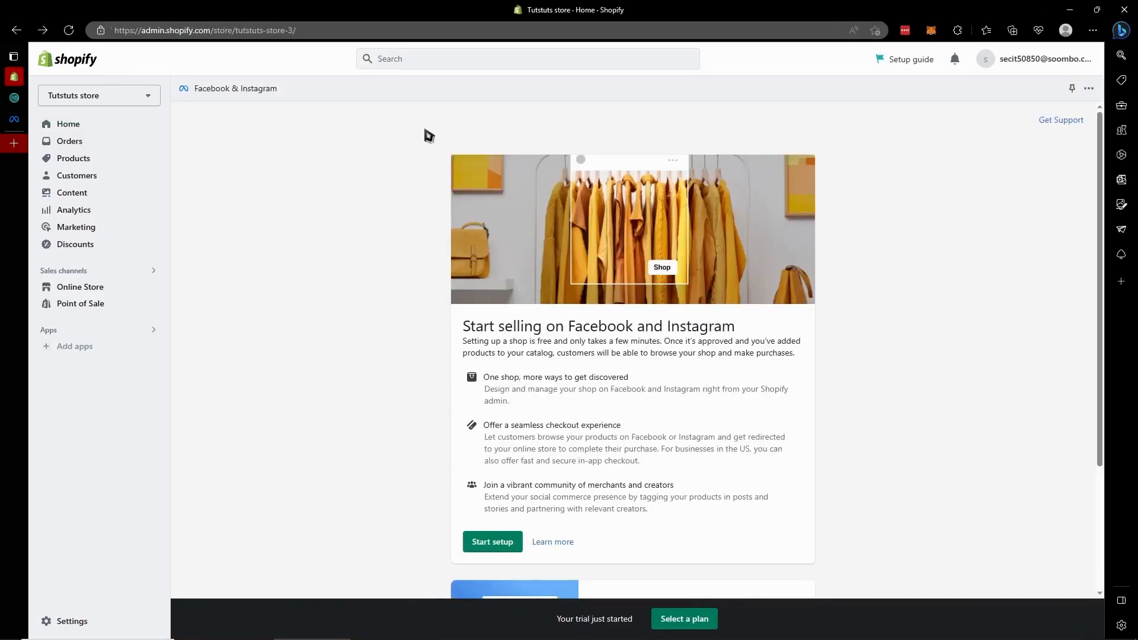
Step: Search the Shopify App Store for "facebook" and open the Facebook & Instagram app from its listing
left_click(402, 60)
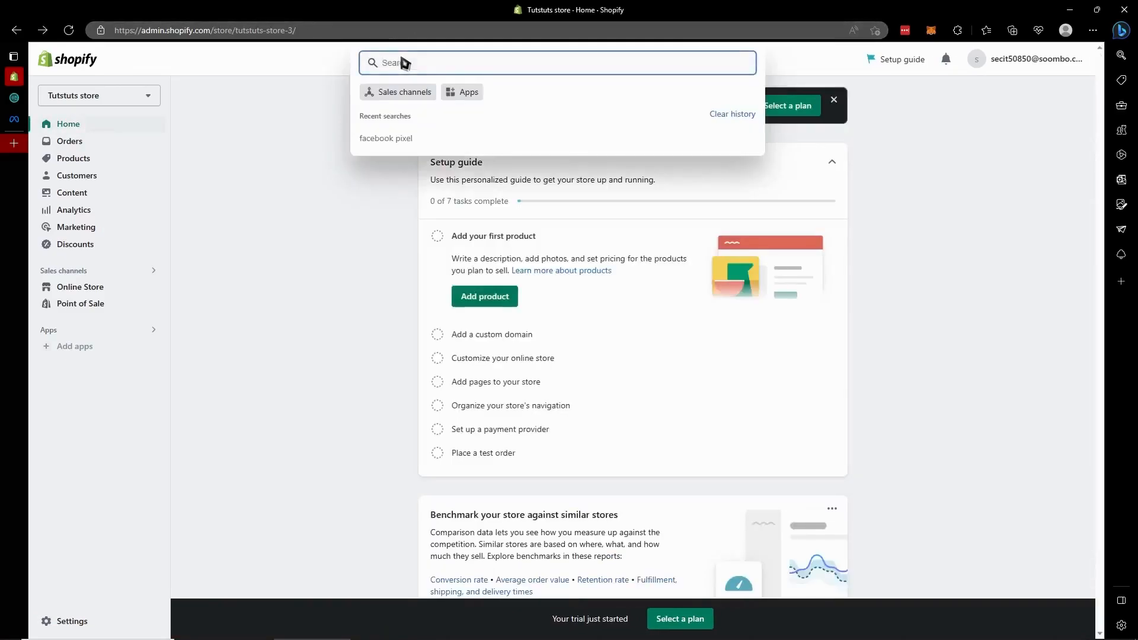
type("facebook")
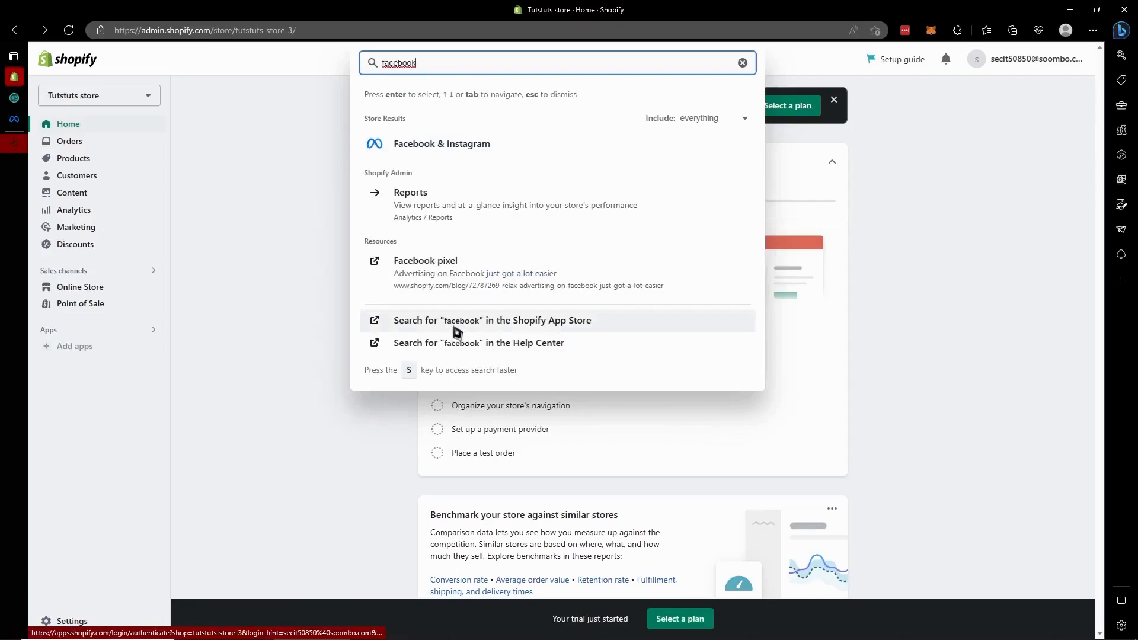
left_click(455, 328)
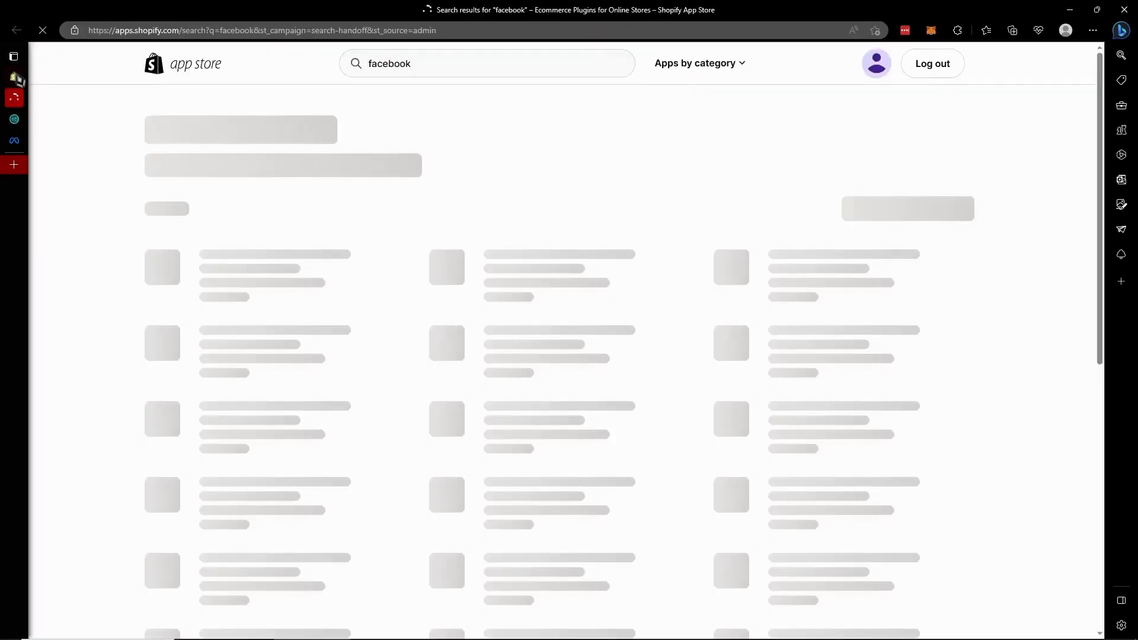
left_click(16, 77)
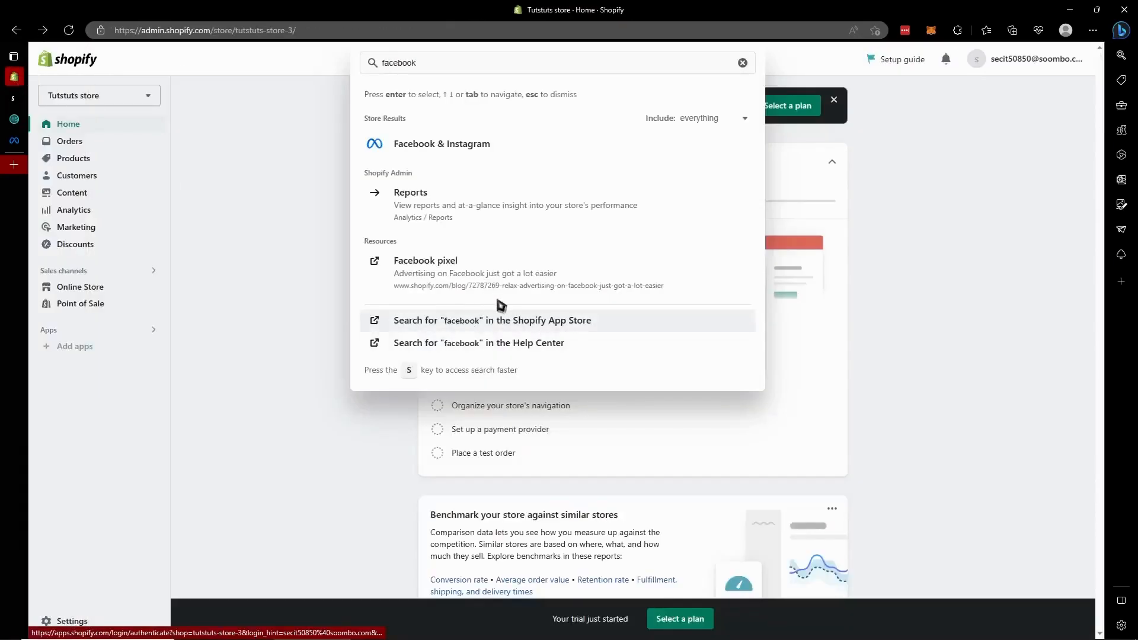
left_click(24, 98)
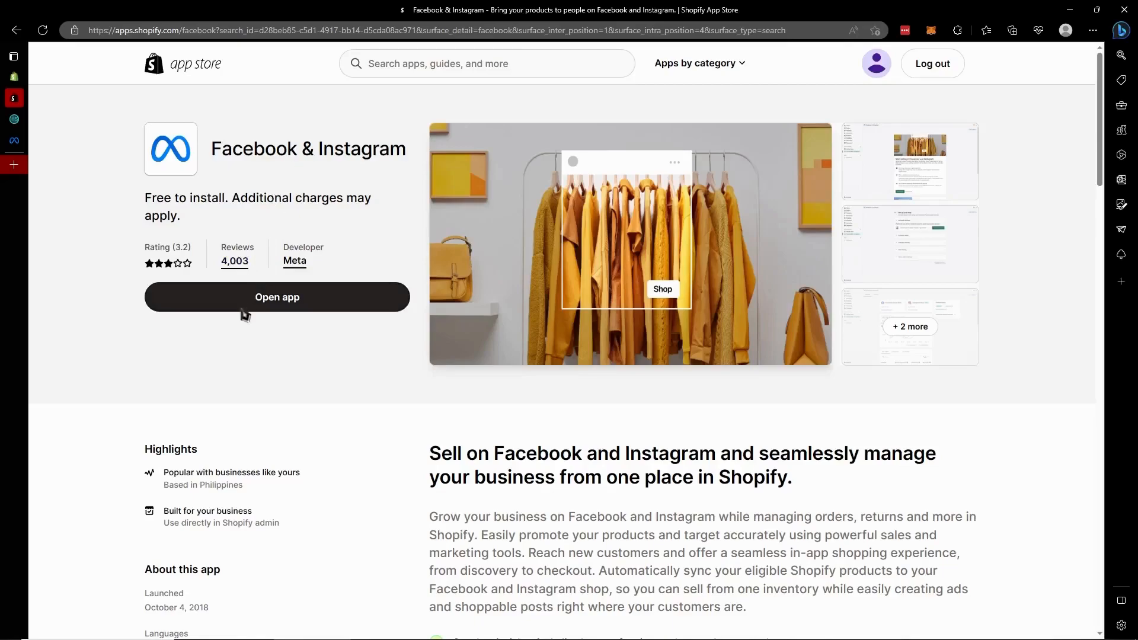
left_click(317, 307)
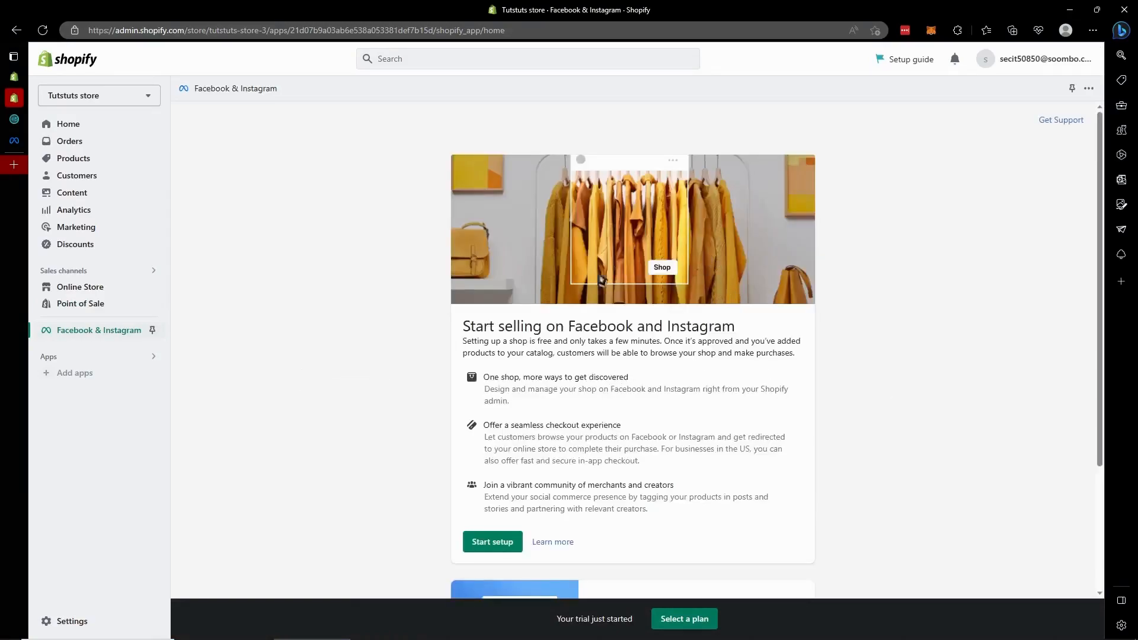
Step: Start the Facebook & Instagram shop setup and connect the Facebook account
left_click(492, 542)
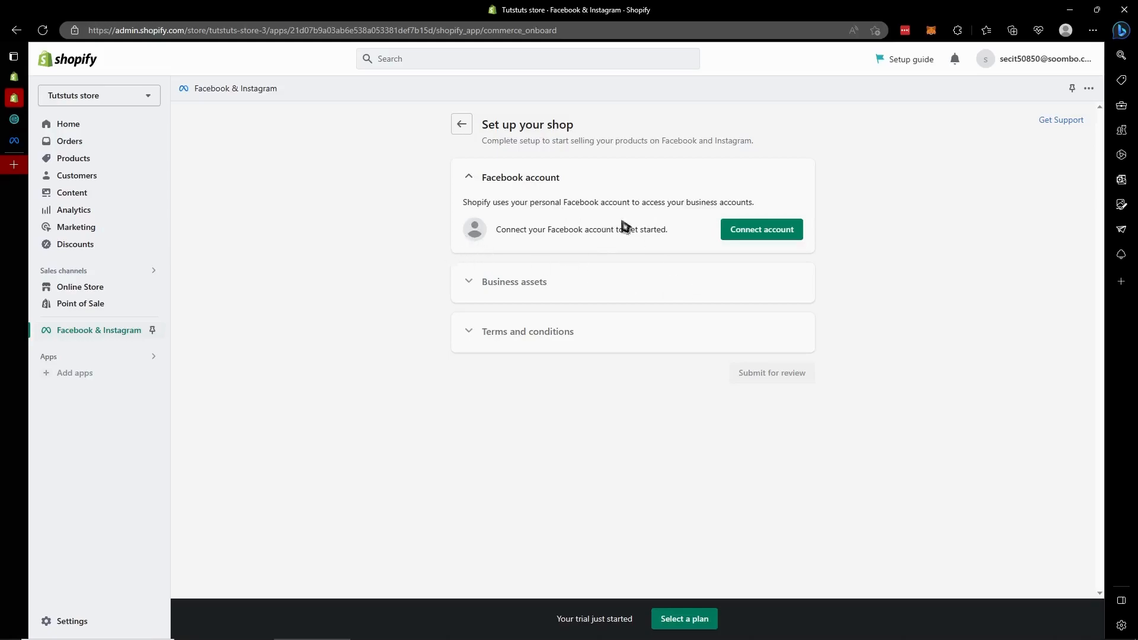
left_click(777, 236)
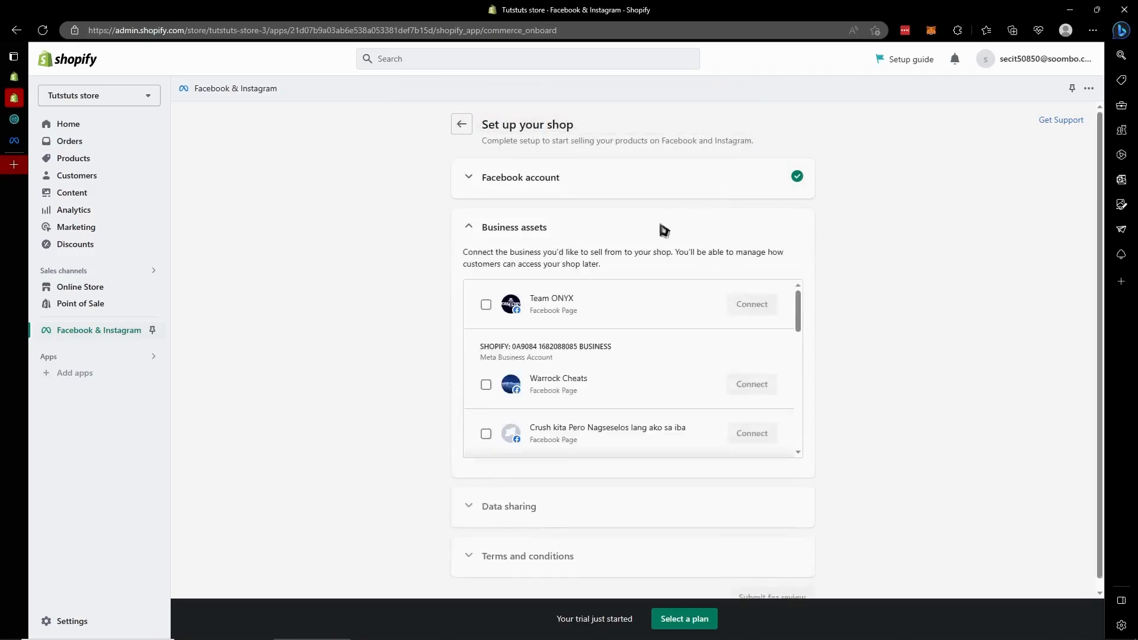
scroll(686, 350, "down", 7)
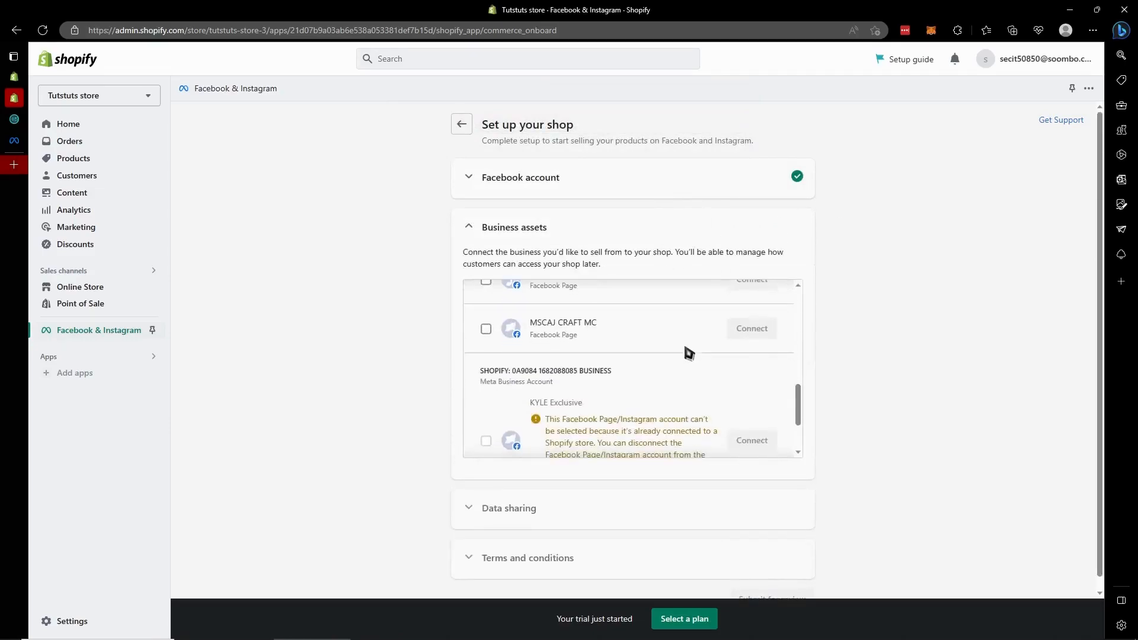
scroll(690, 362, "down", 2)
scroll(694, 359, "up", 2)
scroll(693, 360, "down", 2)
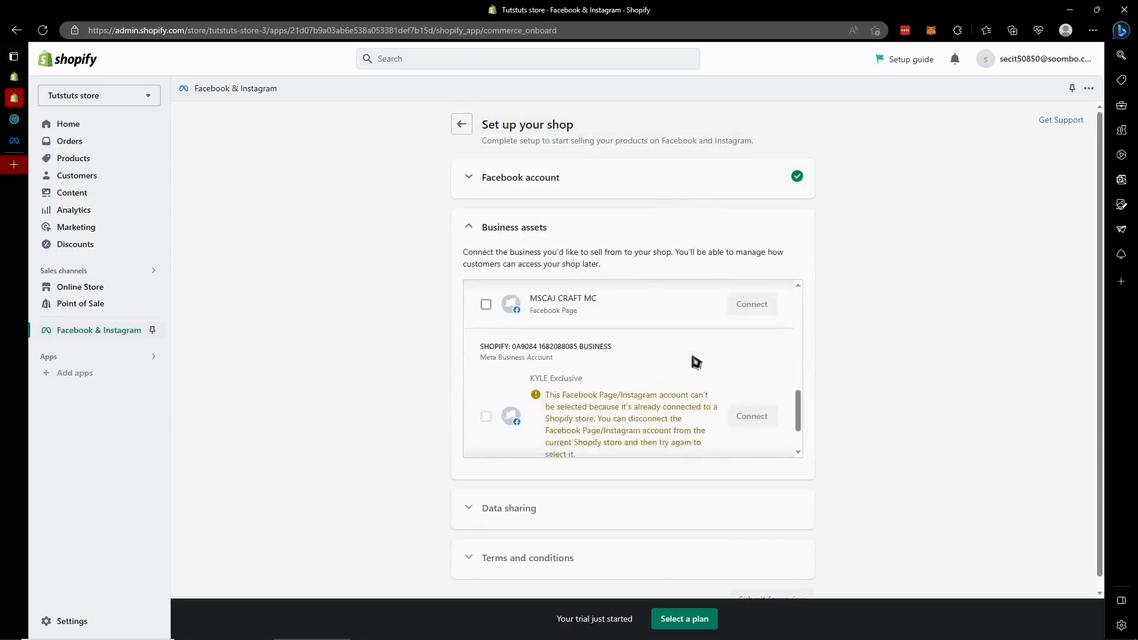
scroll(696, 362, "up", 3)
scroll(664, 367, "down", 3)
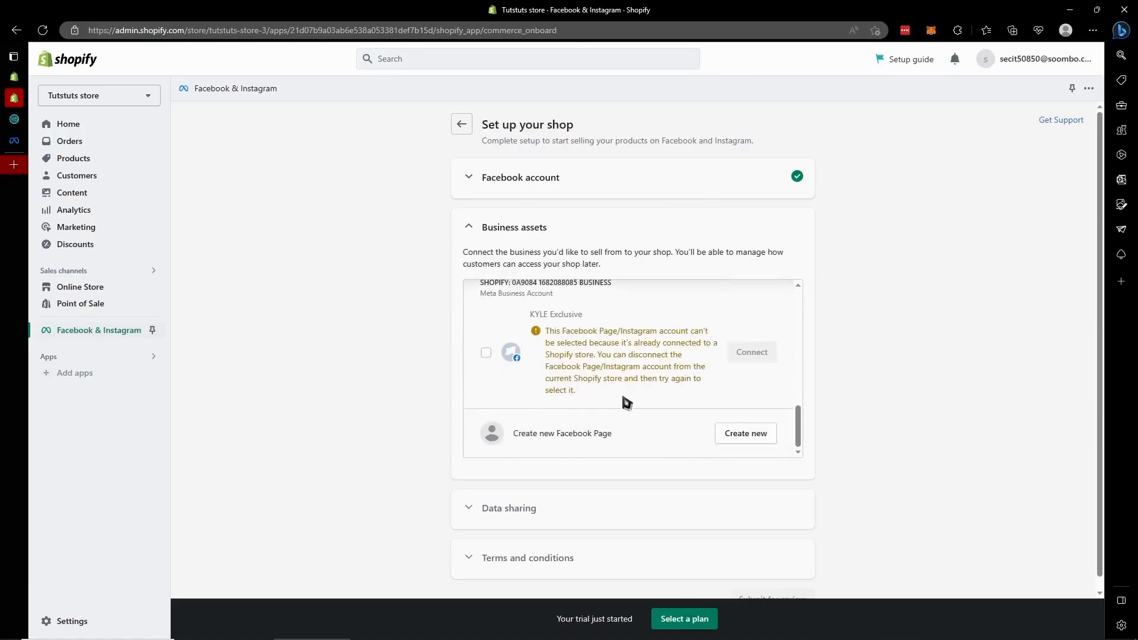
left_click(746, 445)
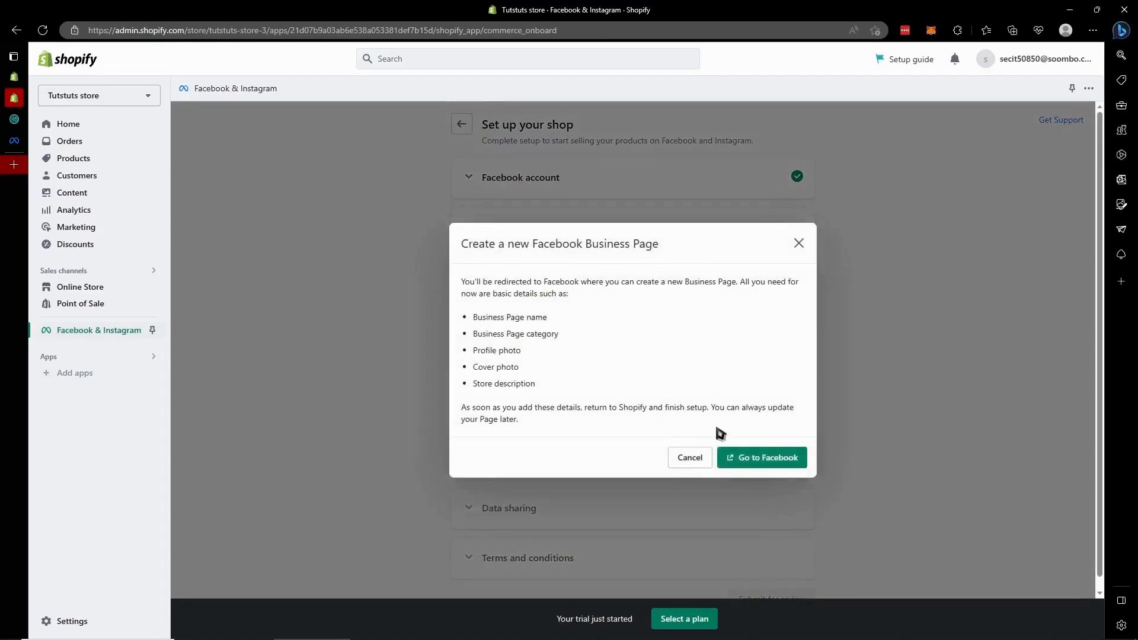
left_click(798, 243)
left_click(803, 244)
left_click(884, 277)
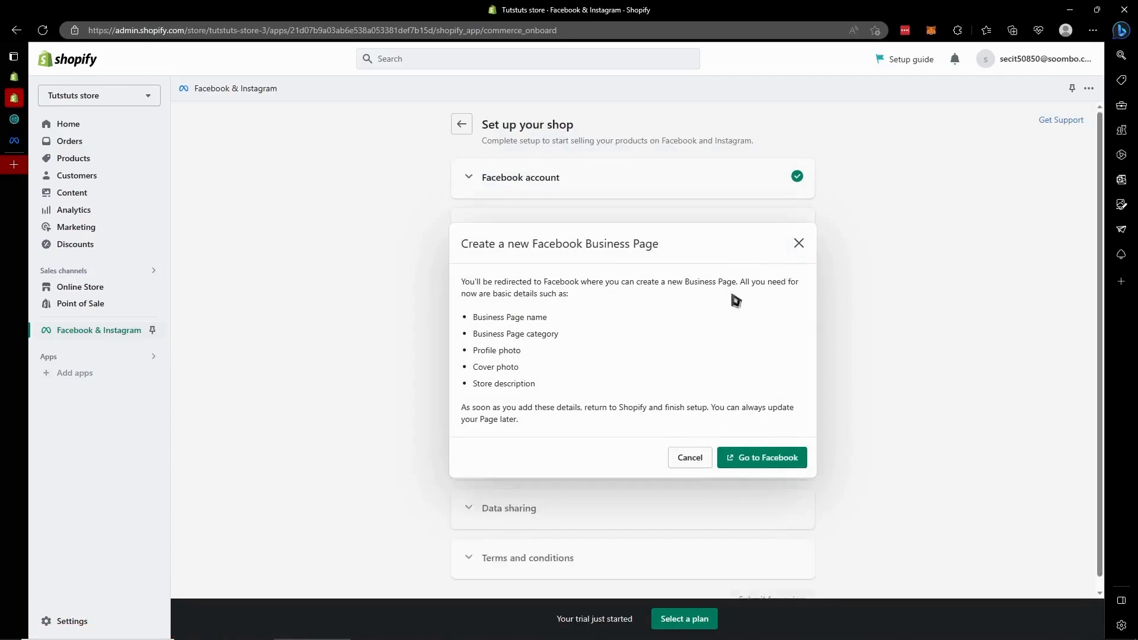
right_click(819, 309)
left_click(790, 301)
left_click(798, 241)
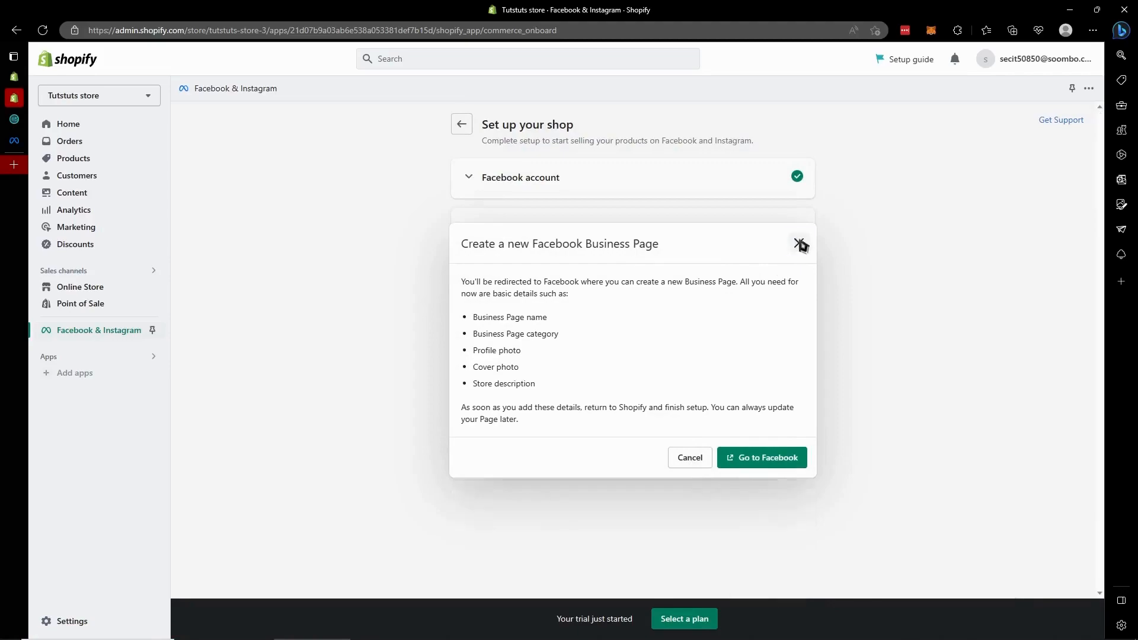
key("F5")
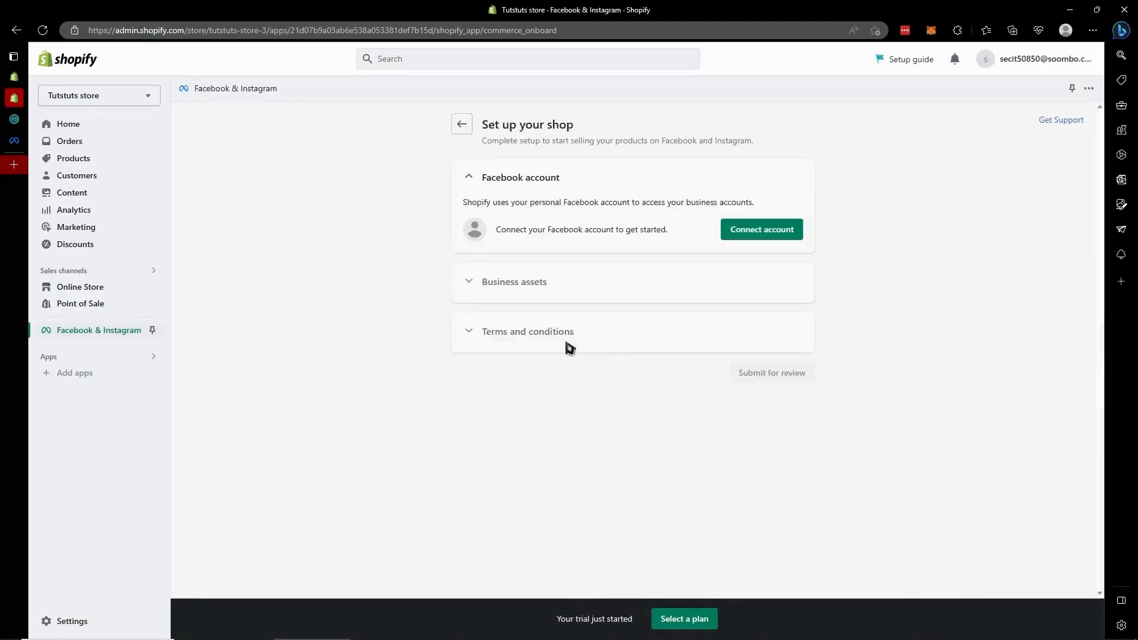
Step: Connect the Facebook account again and look through the Facebook Pages offered as business assets
left_click(763, 235)
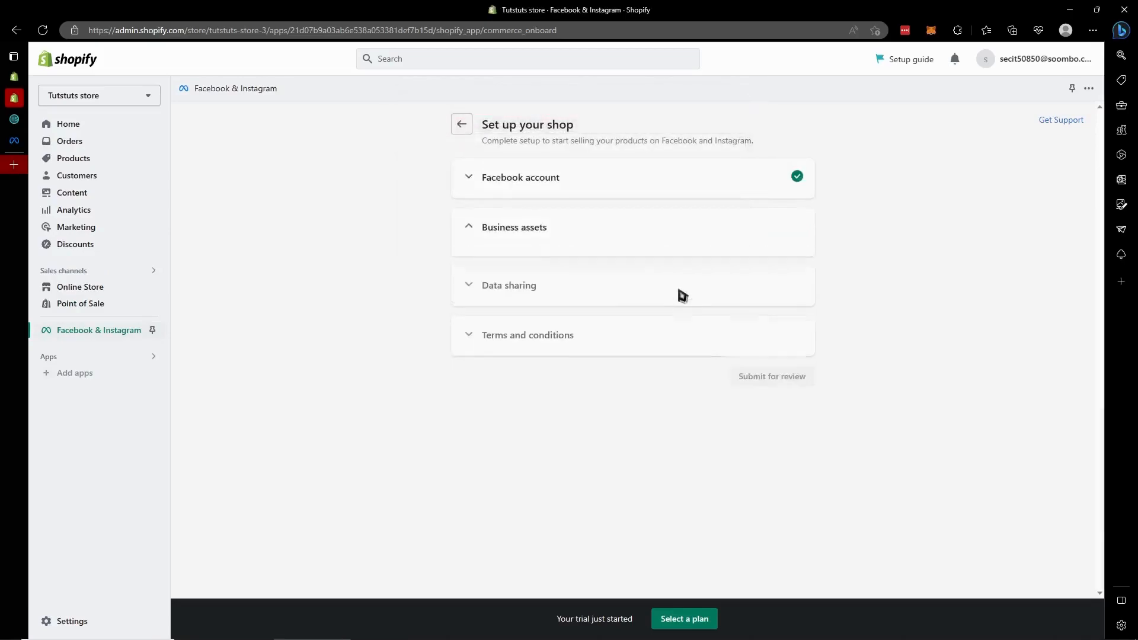
scroll(648, 388, "down", 2)
scroll(648, 388, "down", 5)
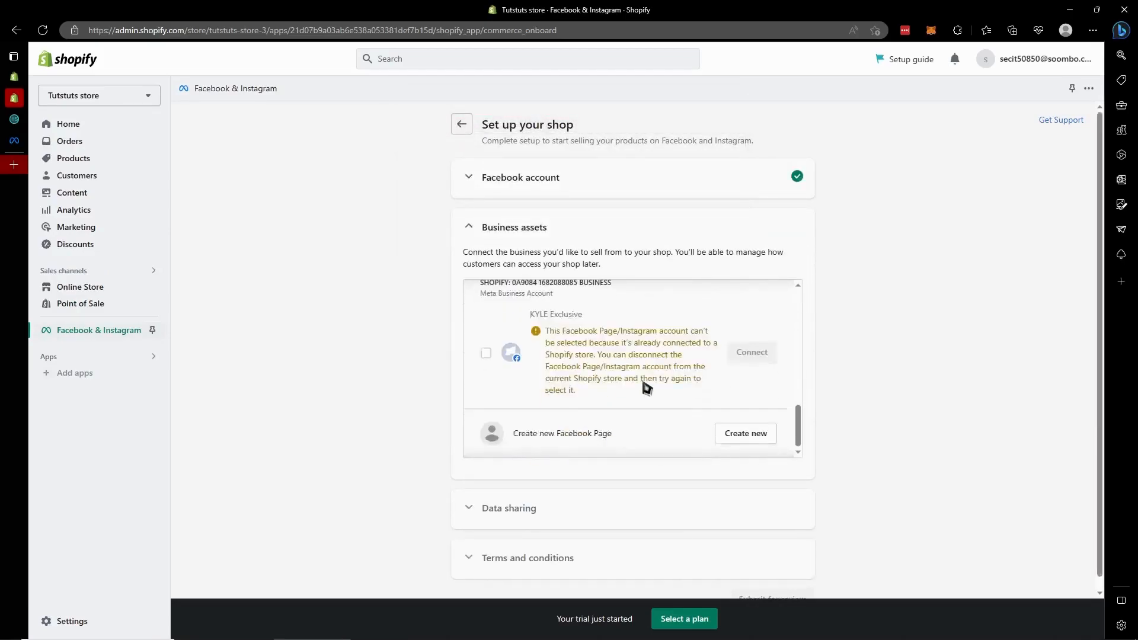
scroll(648, 389, "up", 2)
scroll(719, 376, "up", 2)
scroll(729, 371, "up", 1)
scroll(734, 372, "down", 2)
scroll(734, 372, "down", 4)
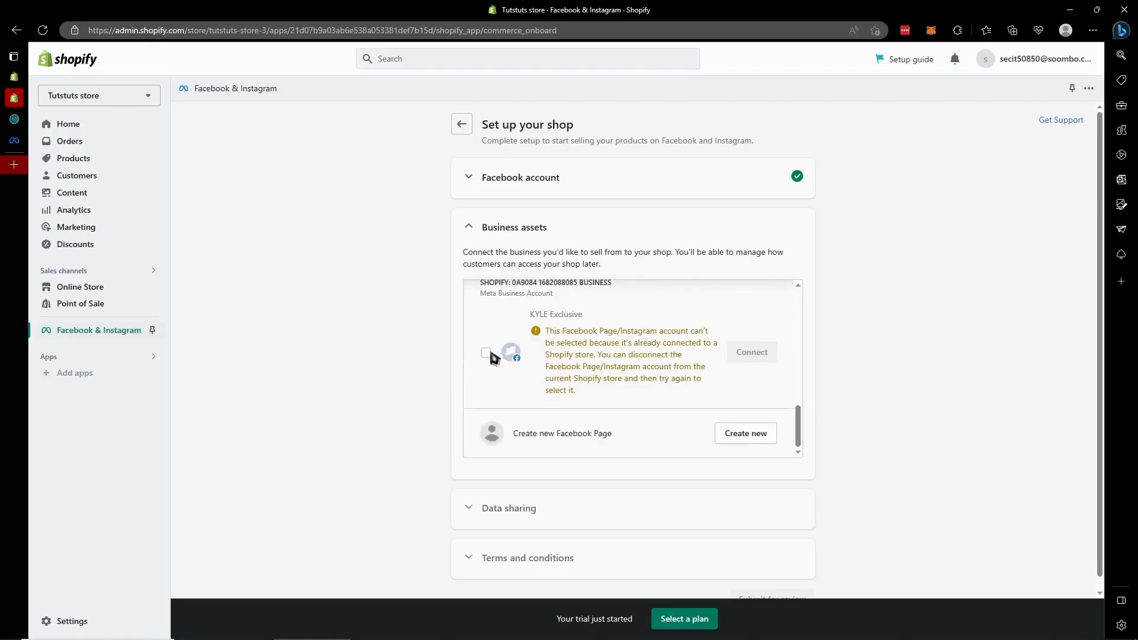
scroll(536, 426, "up", 6)
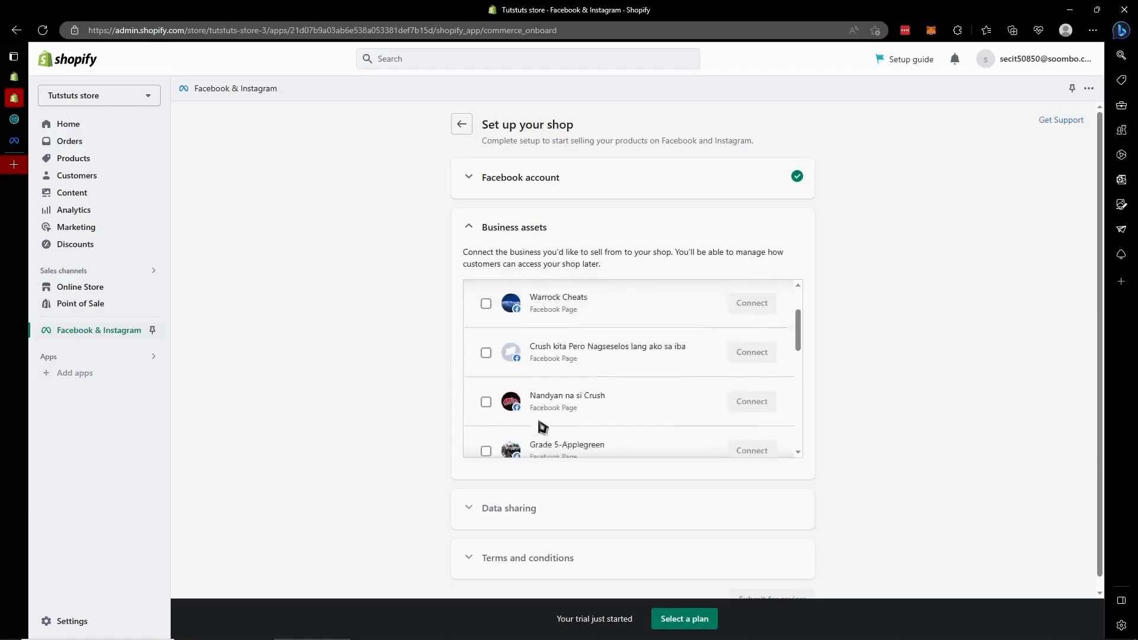
Step: Choose the Kylerxs Facebook Page under the business assets and connect it to the shop
left_click(486, 305)
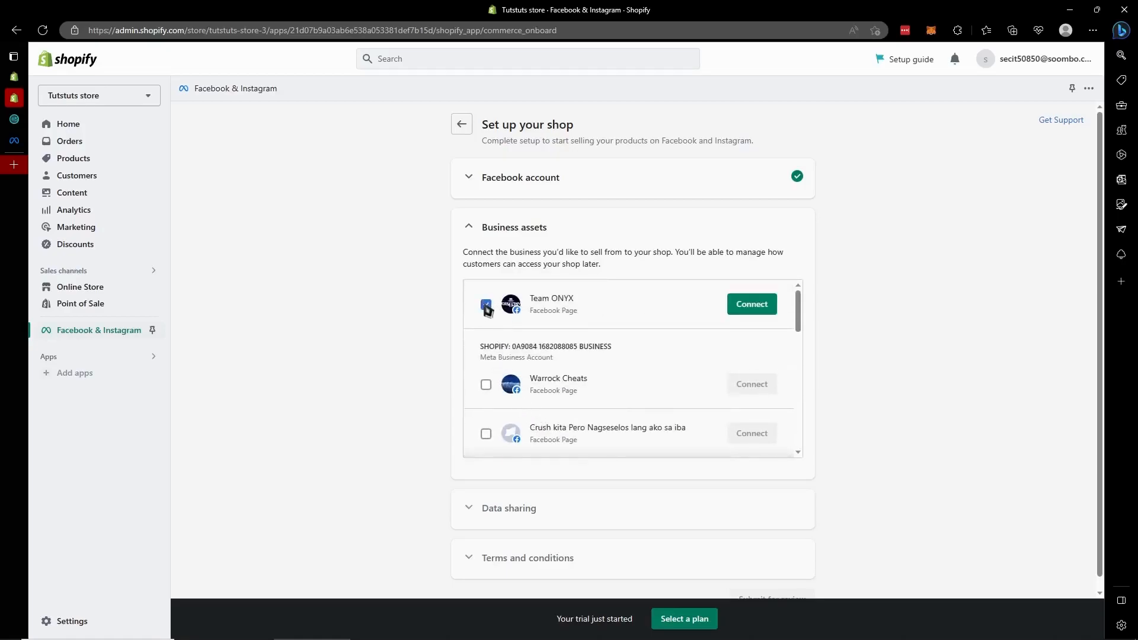
left_click(486, 305)
scroll(490, 380, "down", 5)
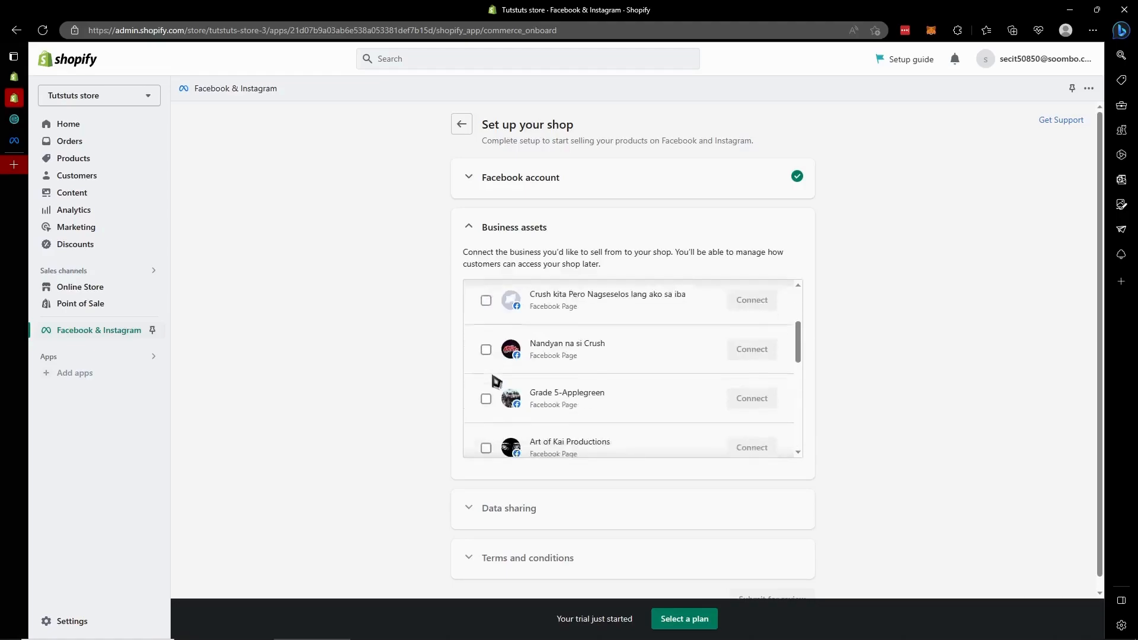
scroll(495, 366, "up", 1)
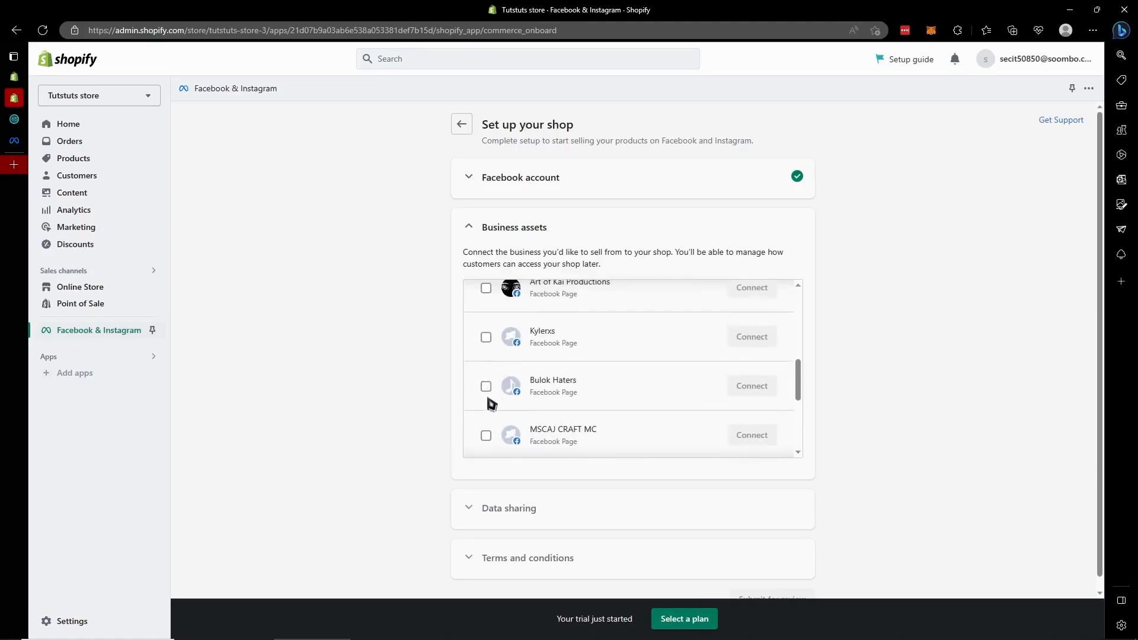
left_click(485, 337)
left_click(766, 339)
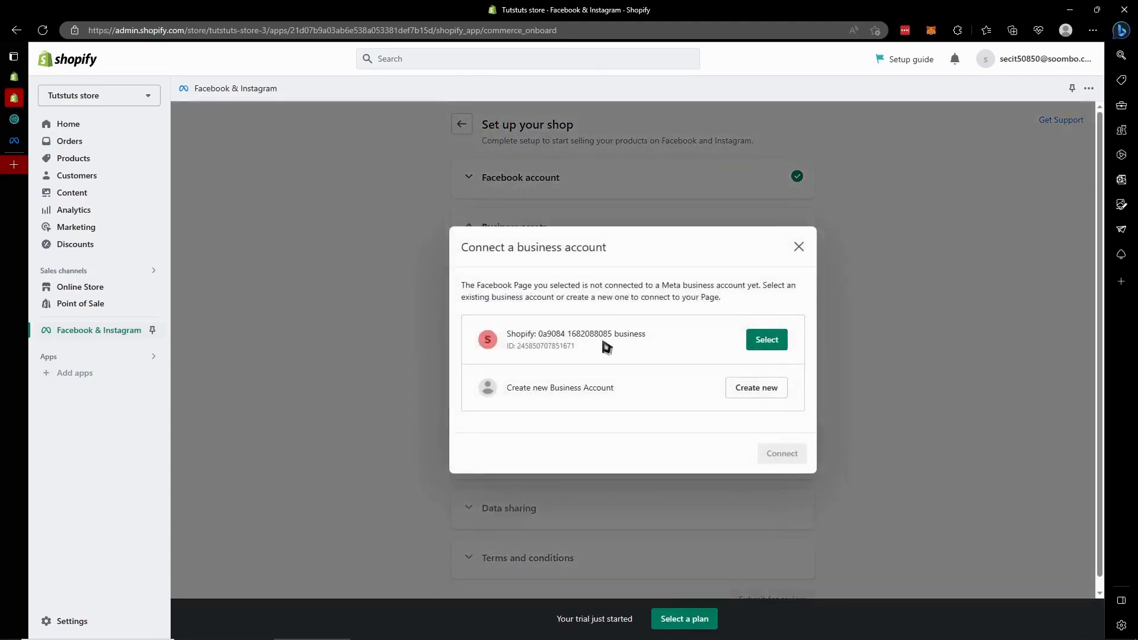
Step: Choose creating a new Business Account for the selected Facebook Page instead of the existing one
left_click_drag(532, 337, 660, 335)
left_click(654, 362)
left_click(753, 390)
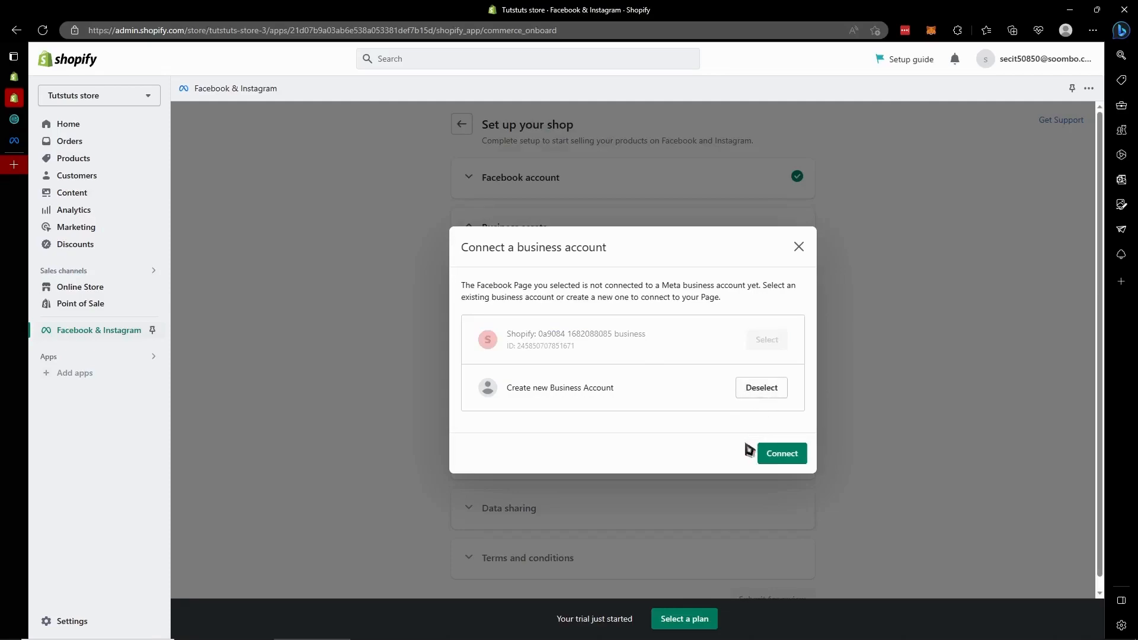
Step: Deselect the new Business Account option and connect the existing Shopify business account to the selected Facebook Page
left_click(772, 393)
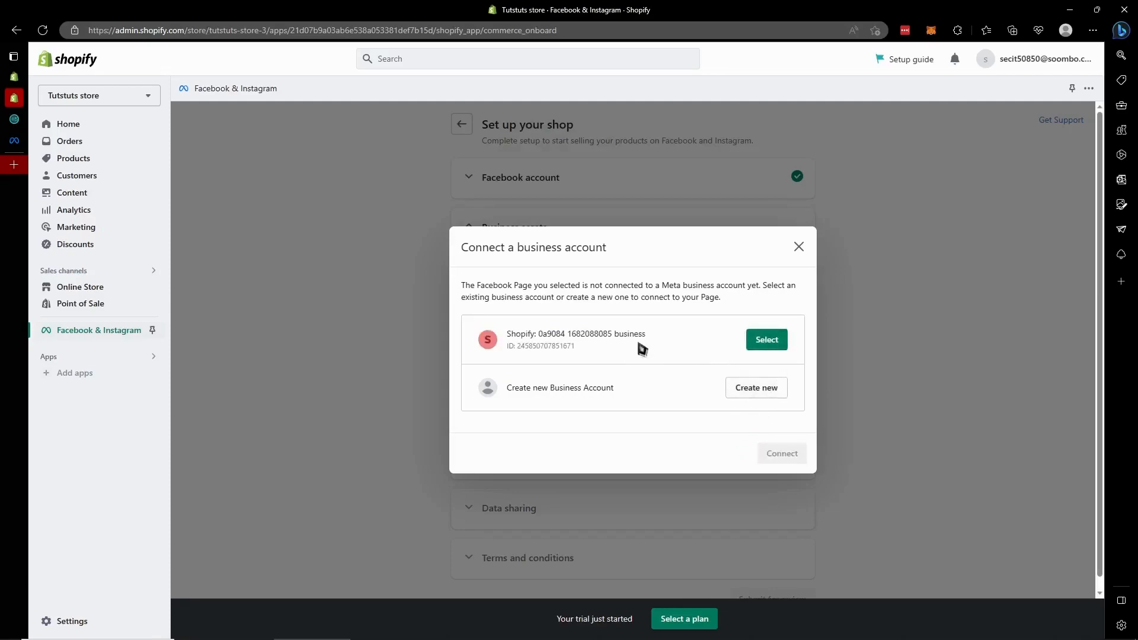
left_click(766, 341)
left_click(782, 455)
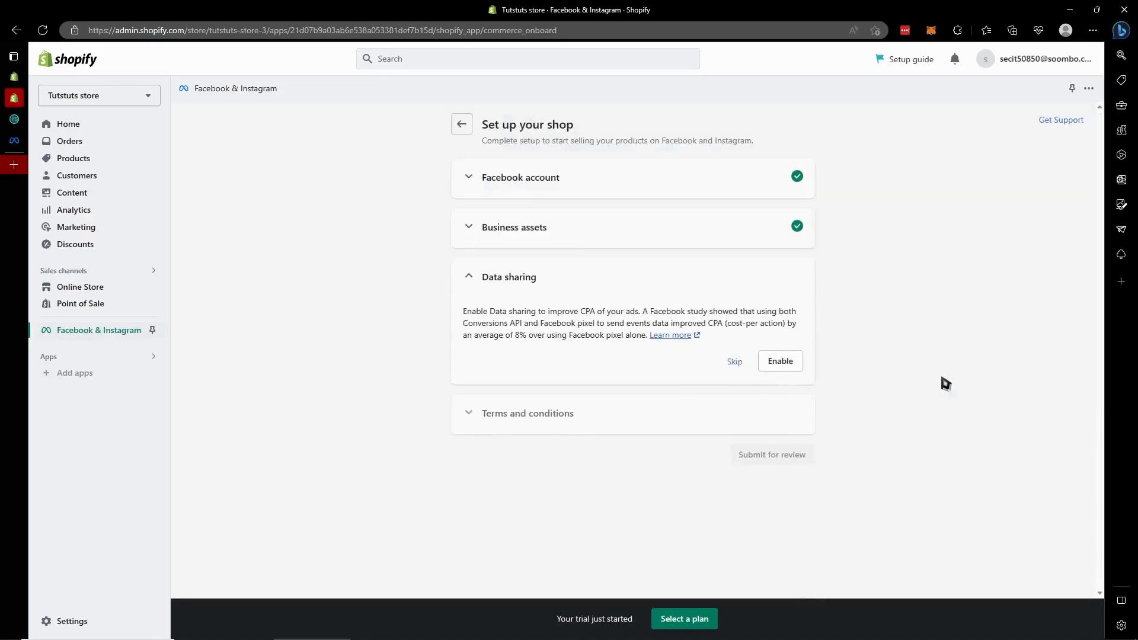
Step: Enable data sharing with the Enhanced preference, save it, and connect the existing Shopify business pixel for tracking customer behavior
left_click(782, 361)
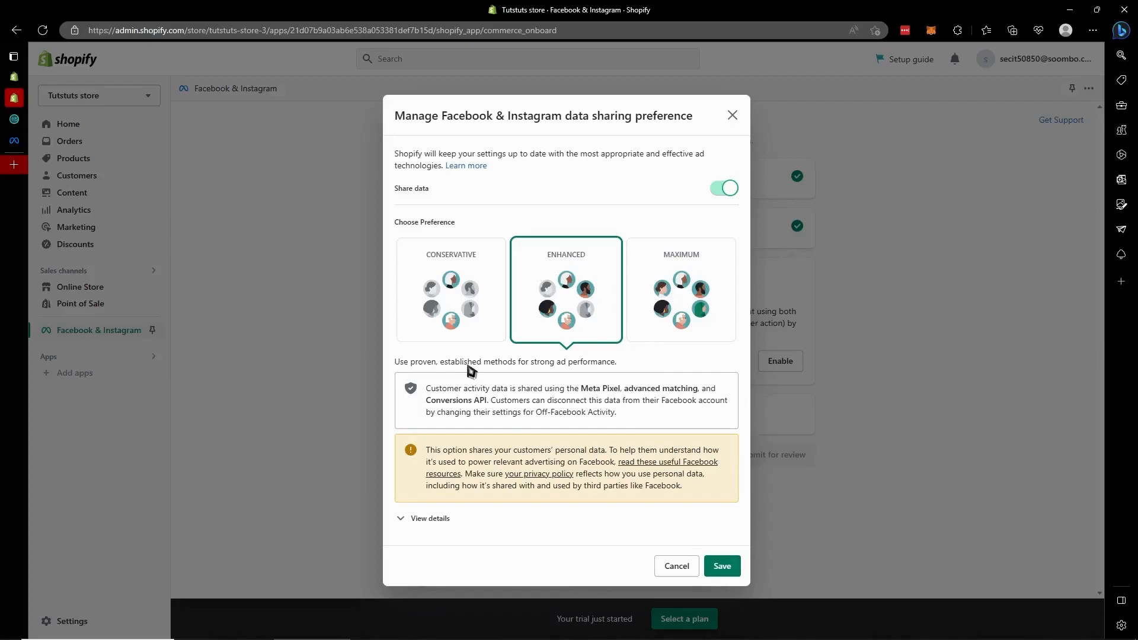
left_click(722, 566)
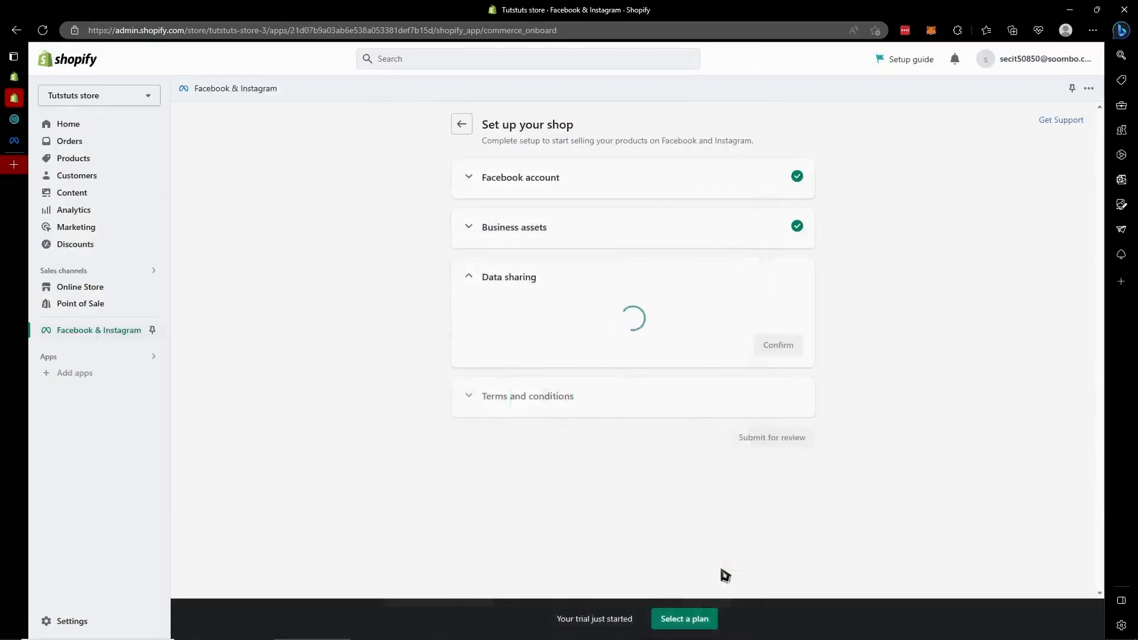
scroll(428, 400, "down", 2)
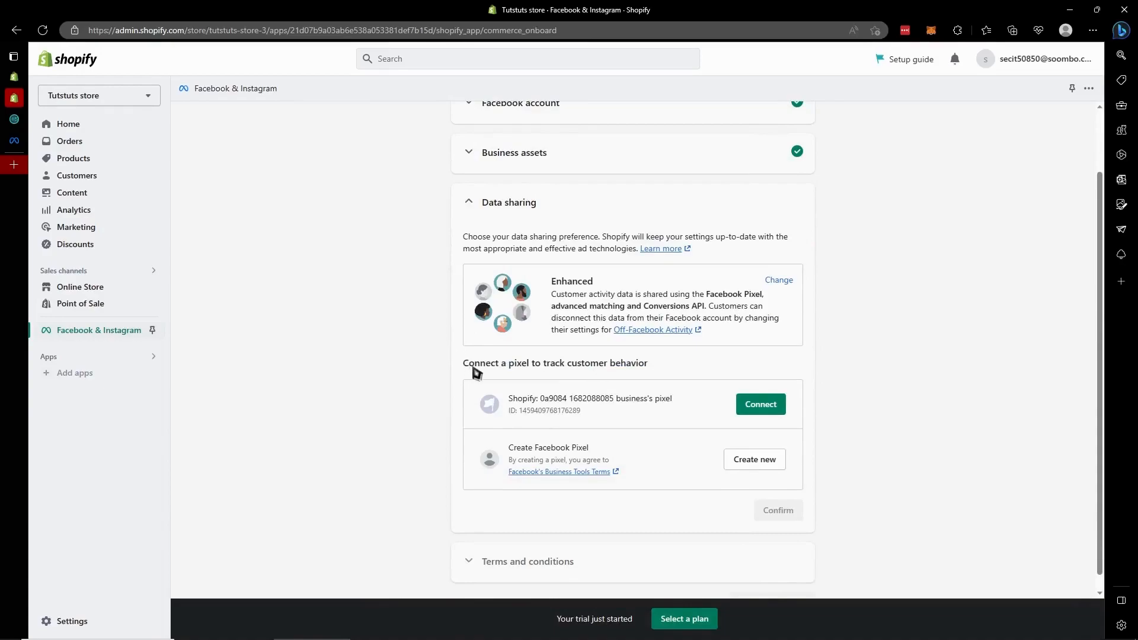
left_click_drag(467, 368, 531, 364)
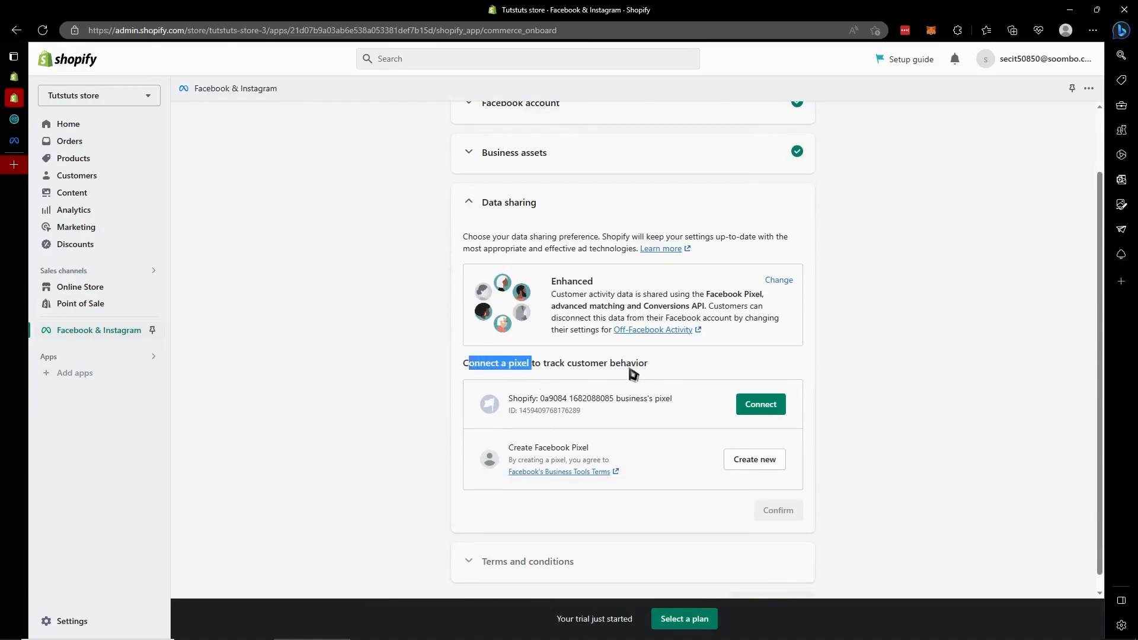
left_click(673, 422)
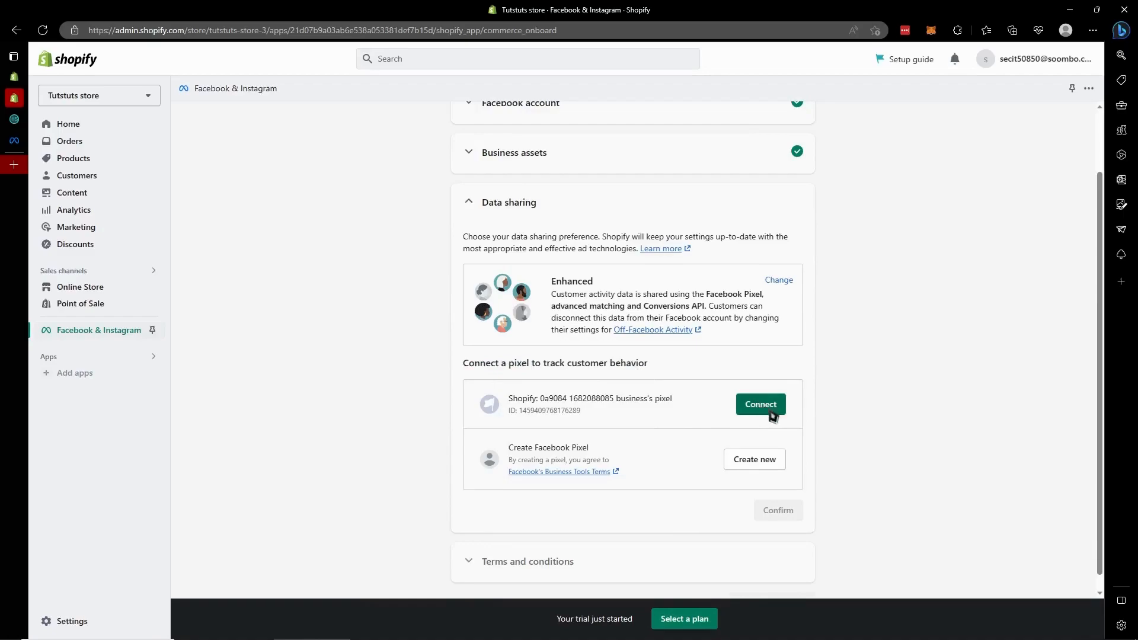
left_click(770, 411)
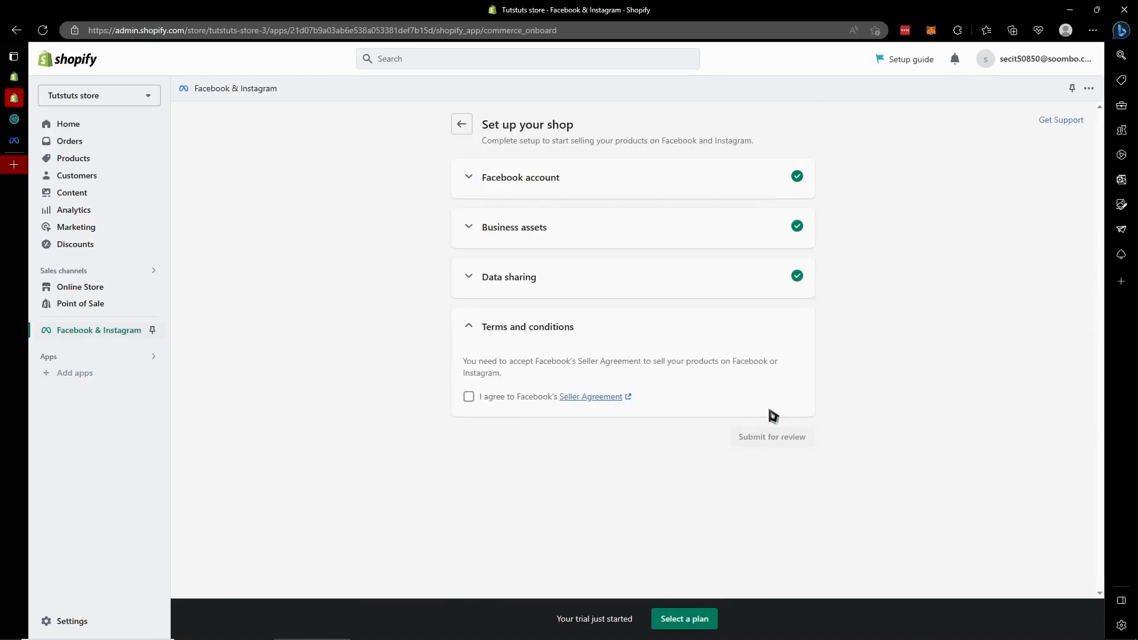
Step: Reopen the data sharing section to review the connected pixel and the Create Facebook Pixel option, and confirm the selection
left_click(560, 286)
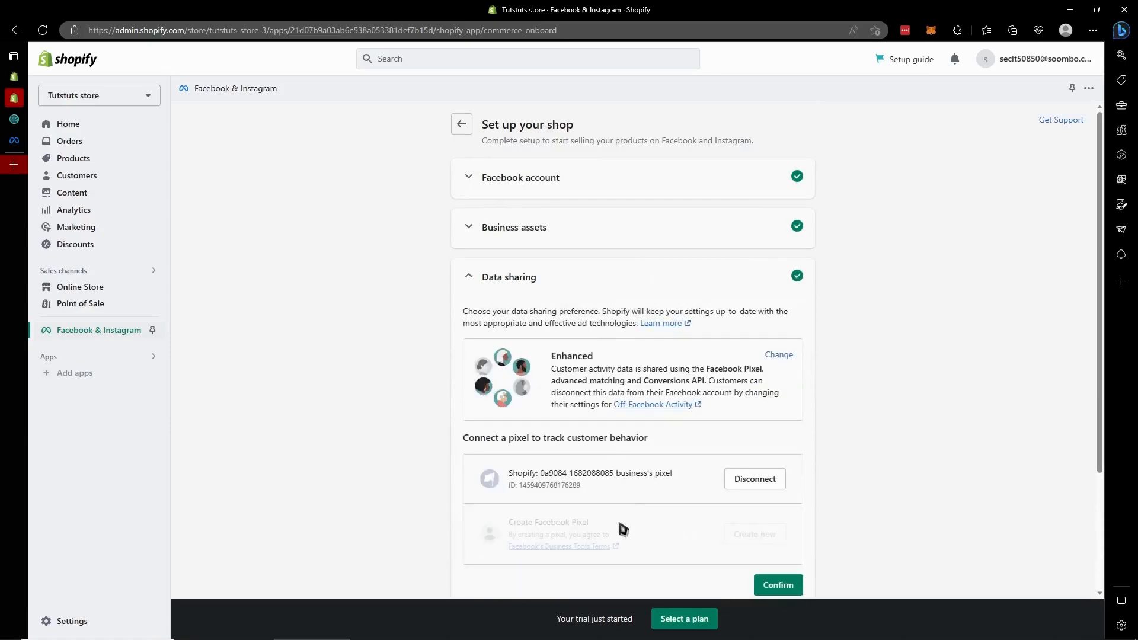
left_click_drag(525, 523, 593, 524)
scroll(801, 509, "down", 1)
left_click(864, 434)
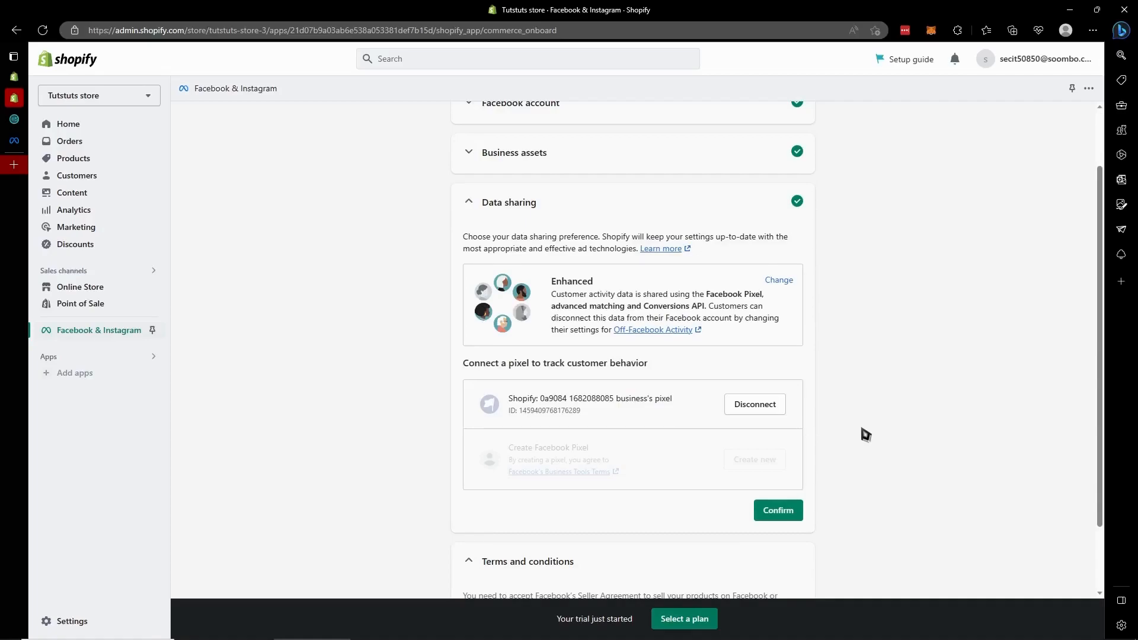
left_click(785, 515)
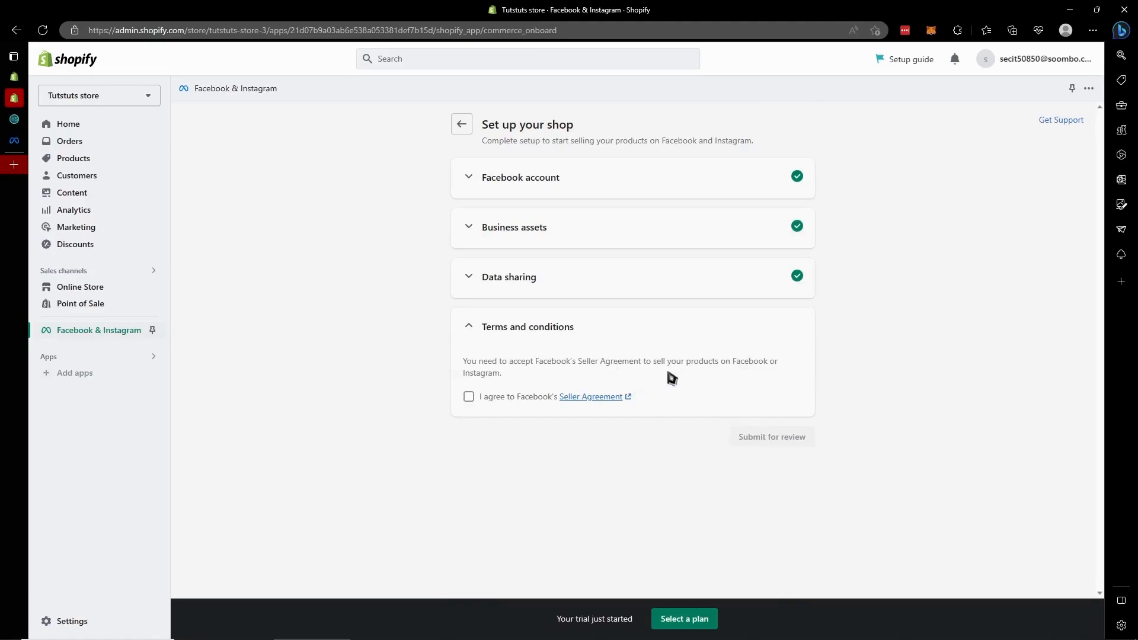
Step: Agree to Facebook's Seller Agreement and submit the shop setup for review
left_click(469, 397)
left_click(776, 371)
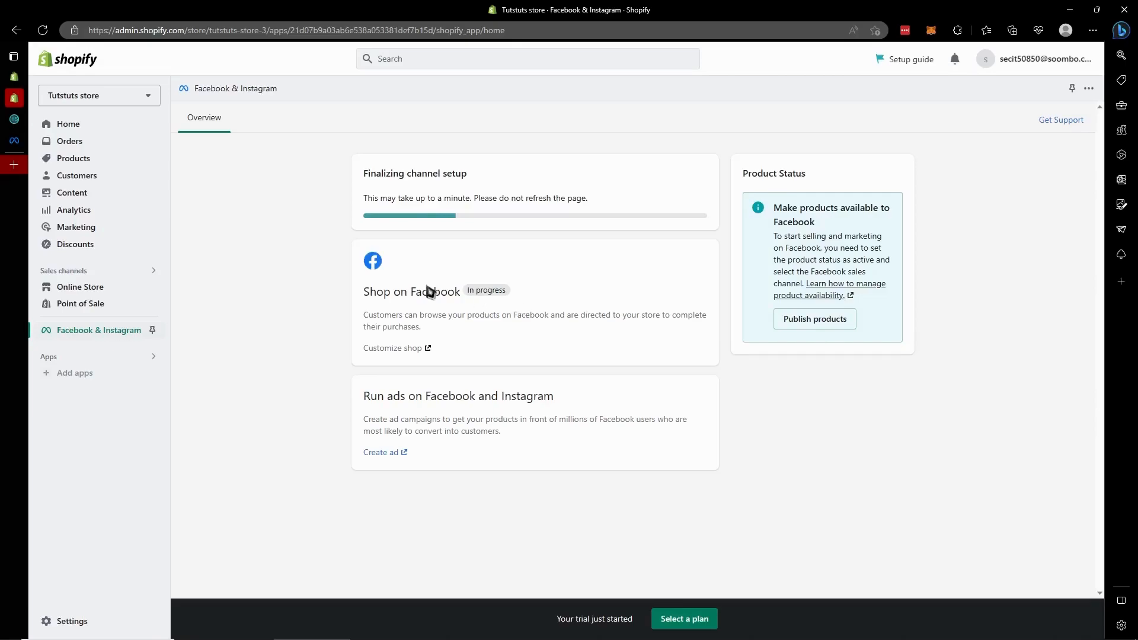
left_click_drag(383, 315, 611, 320)
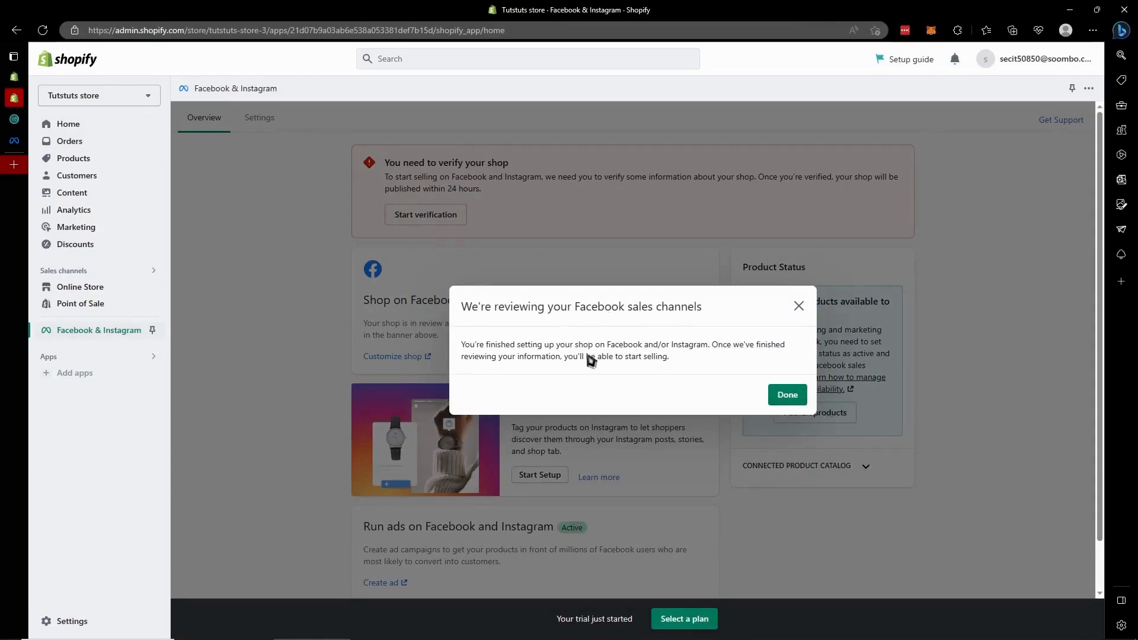
Step: Dismiss the notice about the Facebook sales channel review and look over the Facebook & Instagram overview
left_click(782, 392)
scroll(533, 373, "down", 1)
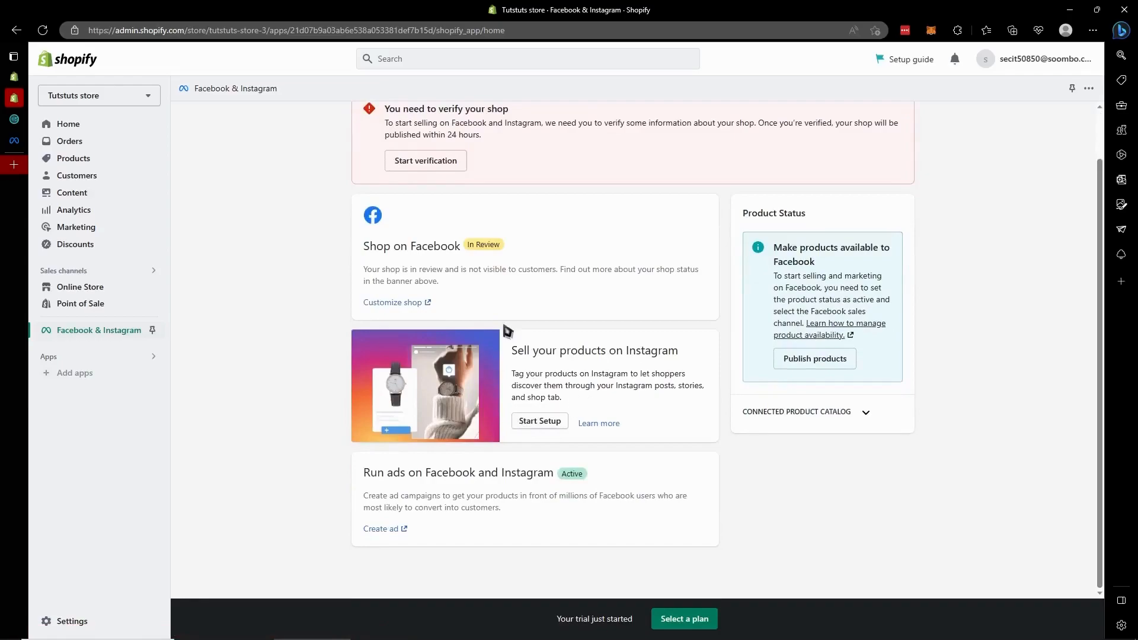
scroll(564, 215, "up", 1)
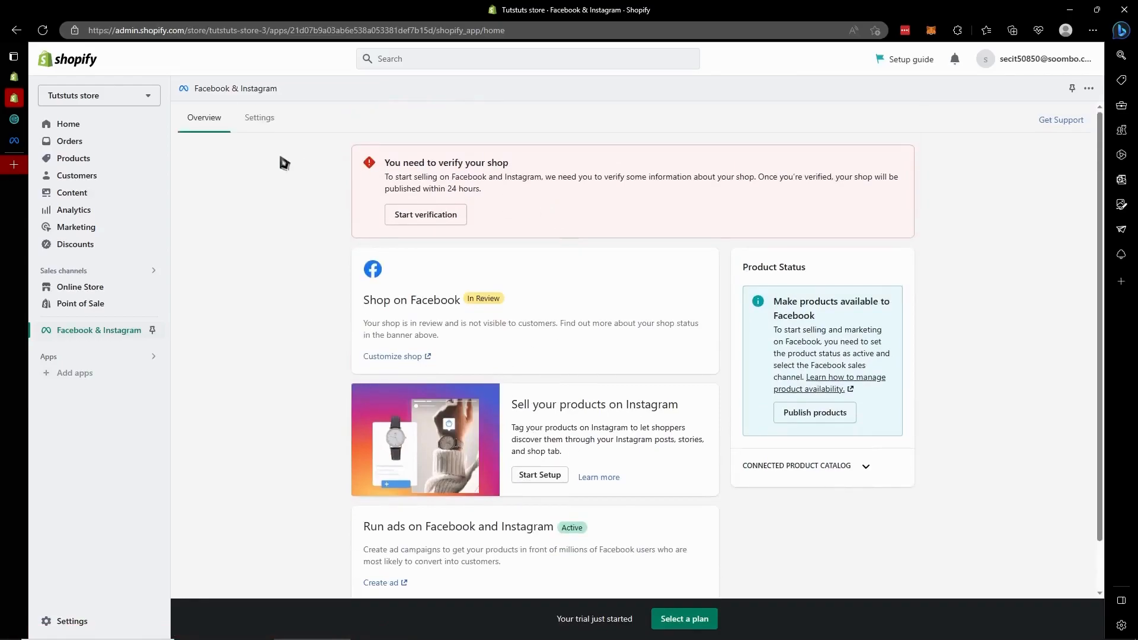
Step: Switch to Meta Business Suite and open Events Manager from the list of all tools
left_click(35, 140)
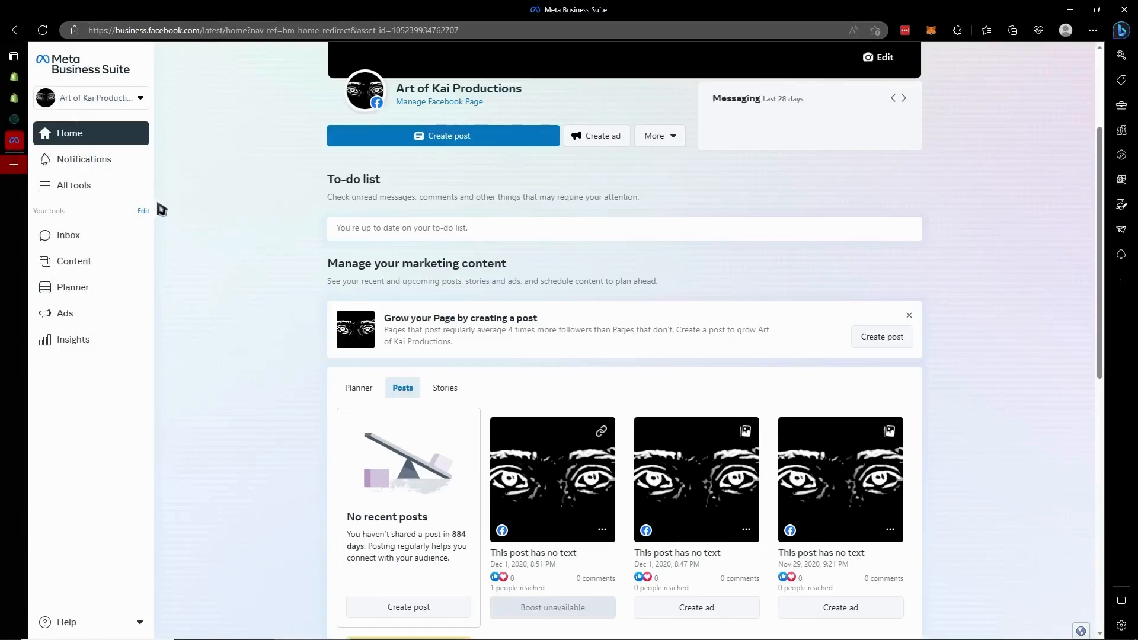
left_click(94, 189)
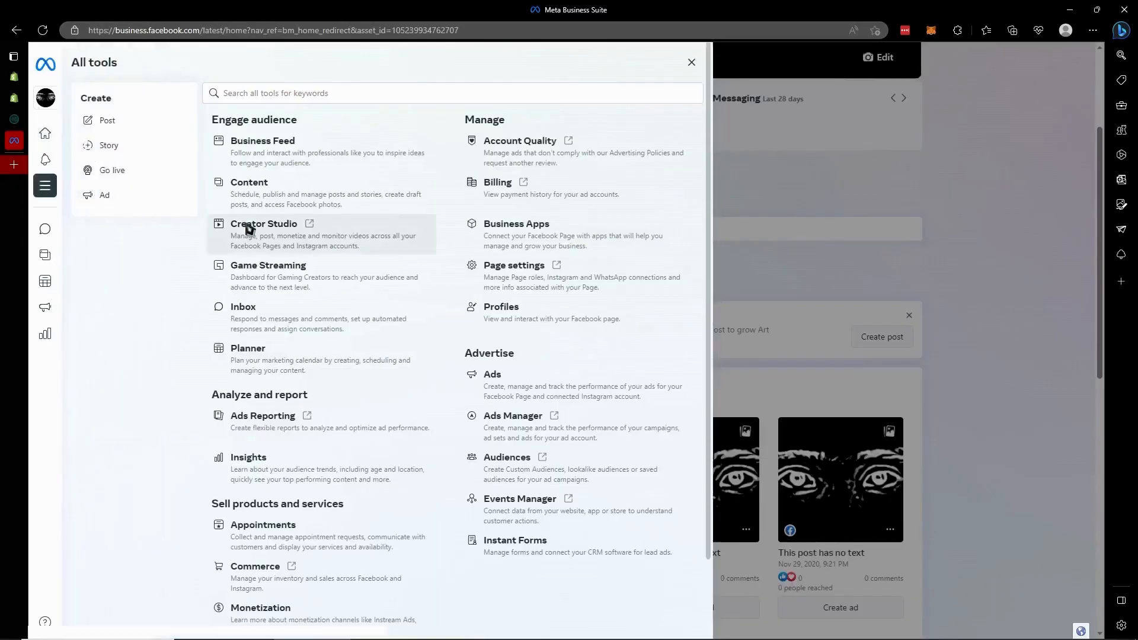
left_click(550, 518)
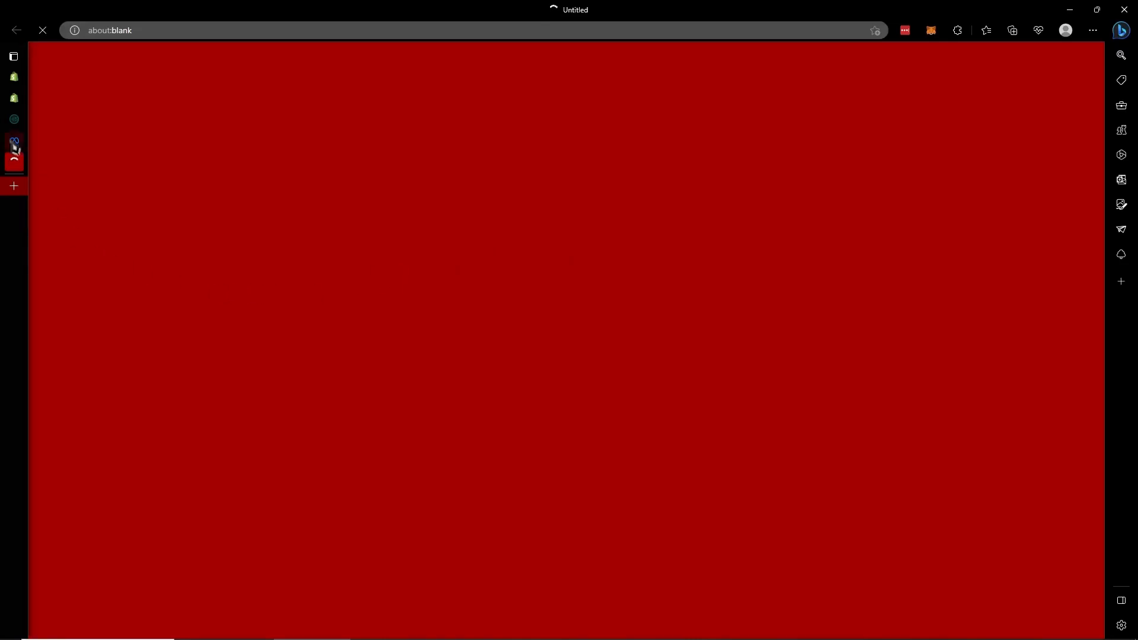
mouse_move(30, 163)
left_click(34, 142)
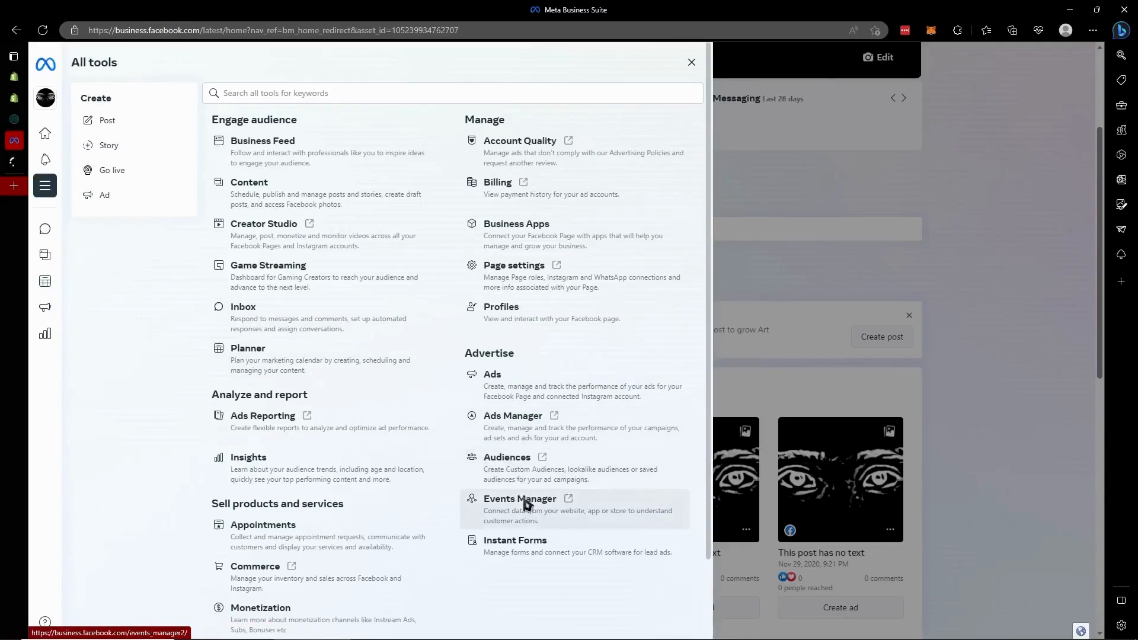
left_click(17, 162)
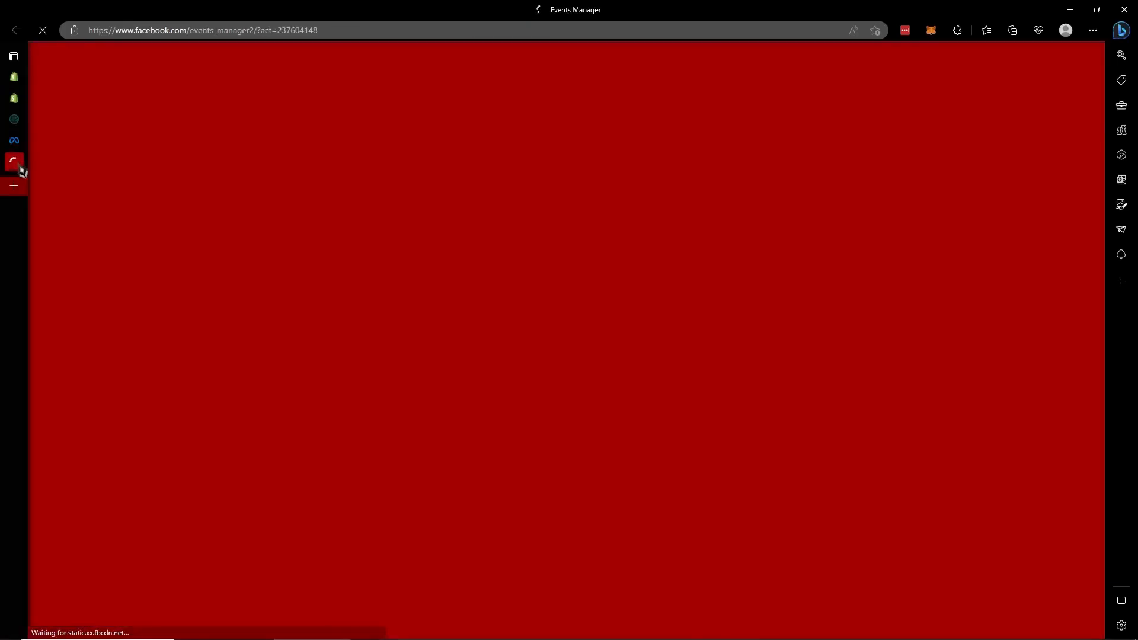
right_click(479, 320)
left_click(485, 202)
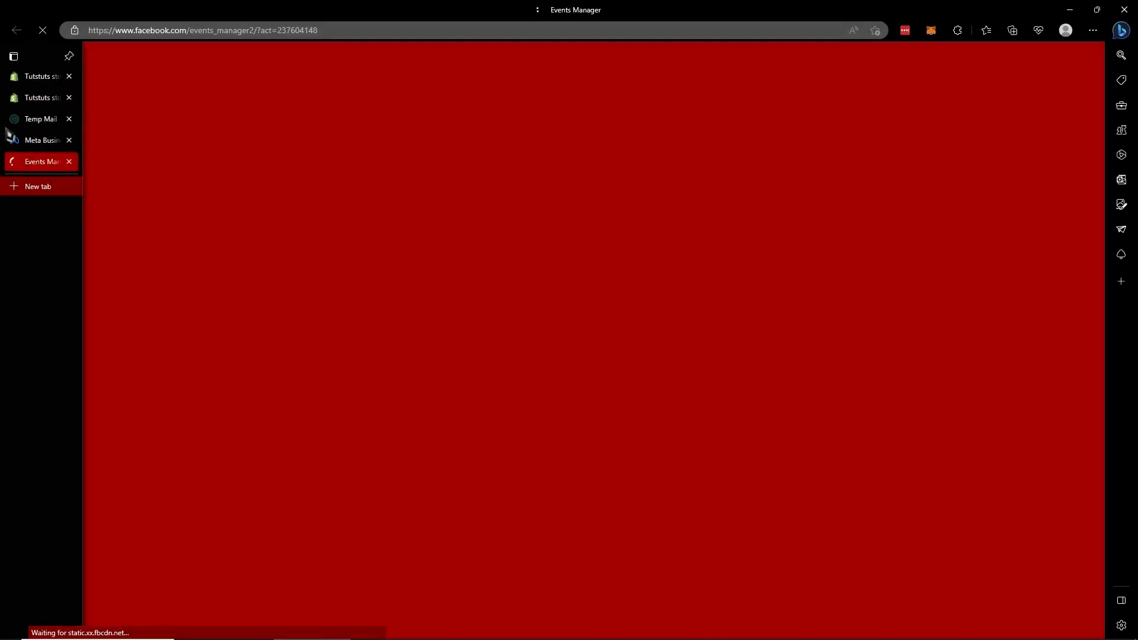
left_click(23, 141)
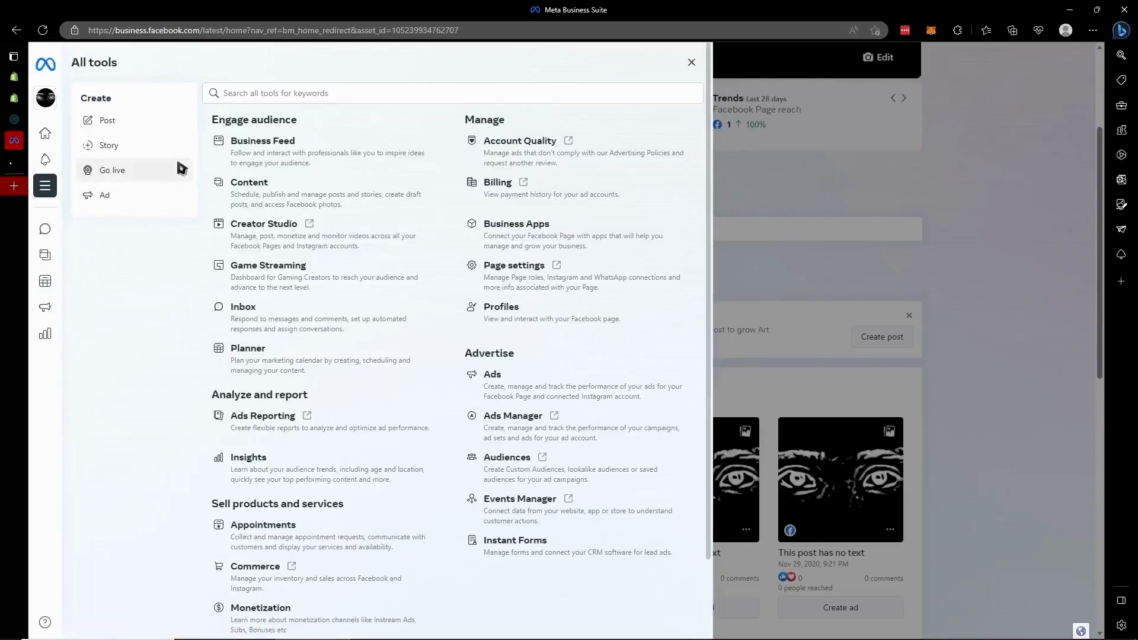
Step: Return to the Shopify store, start the shop verification and bring up the Commerce Manager page it opens
left_click(13, 97)
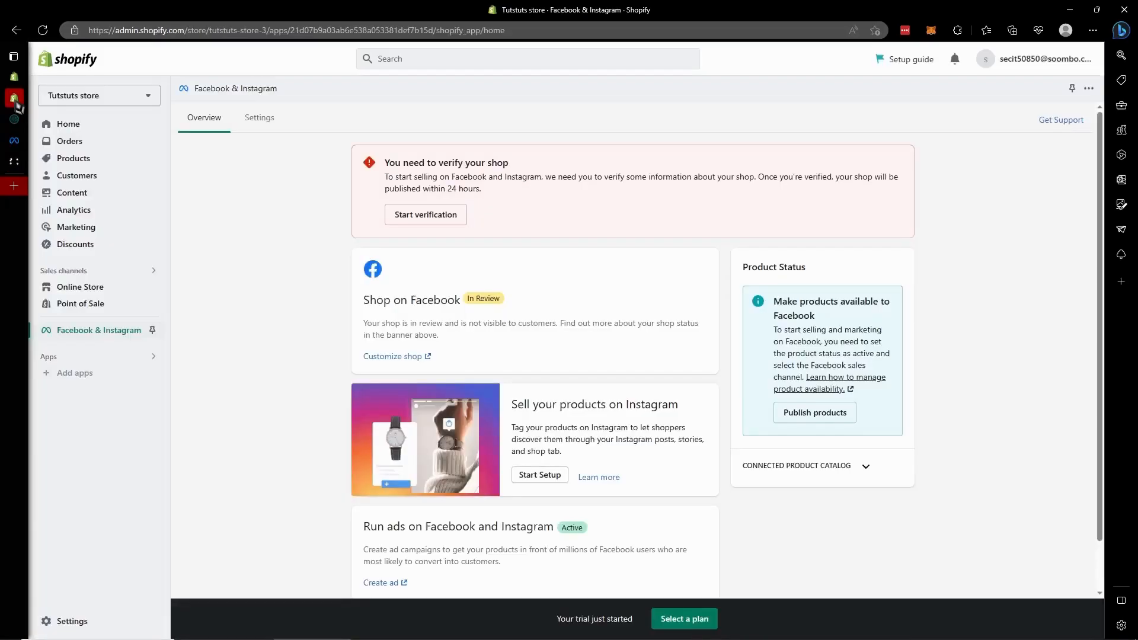
scroll(650, 217, "down", 1)
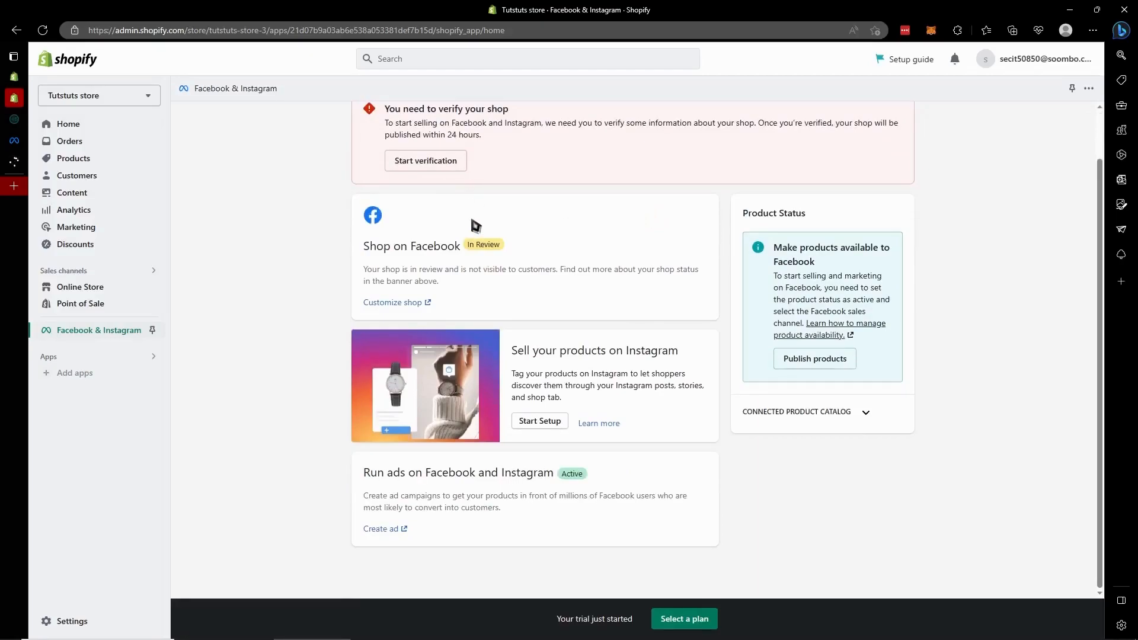
scroll(476, 225, "up", 1)
left_click(448, 219)
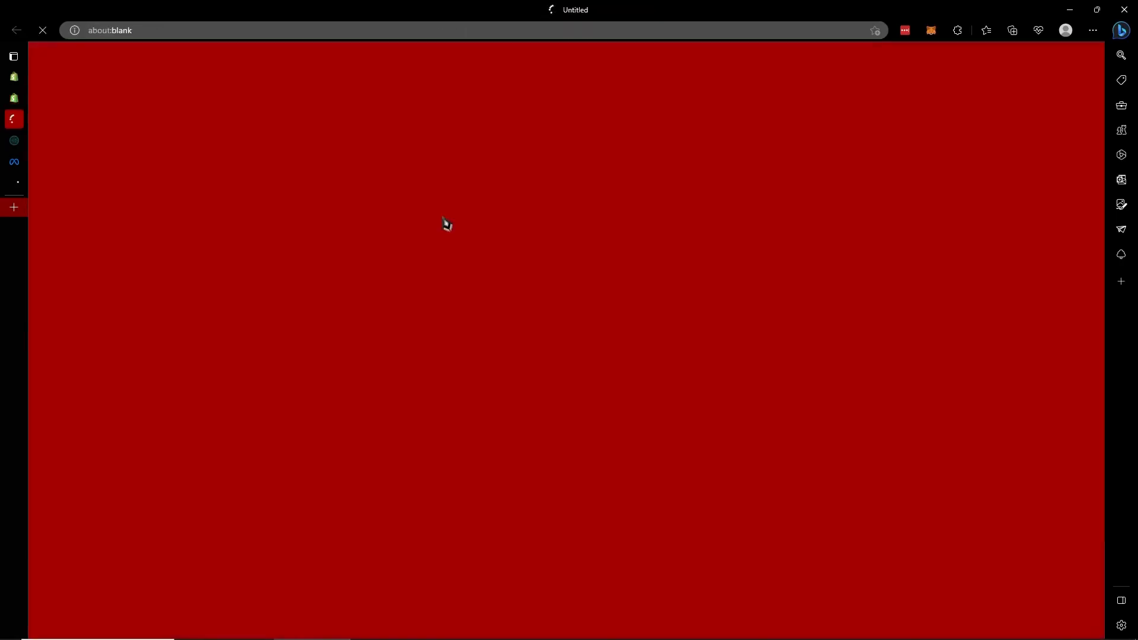
left_click(17, 98)
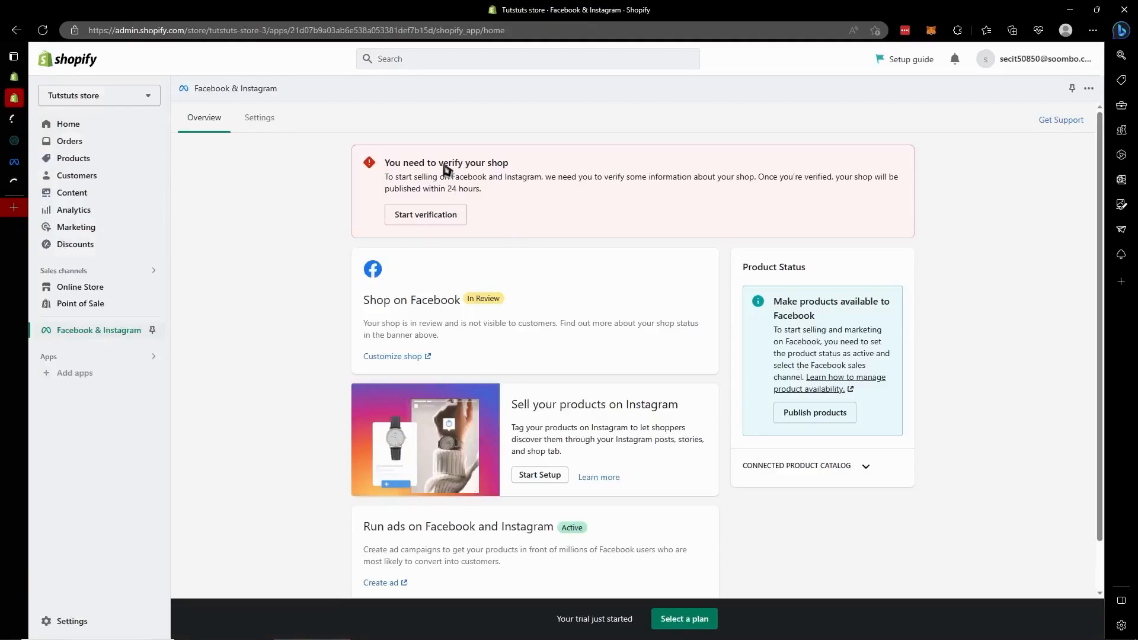
mouse_move(24, 125)
left_click(11, 120)
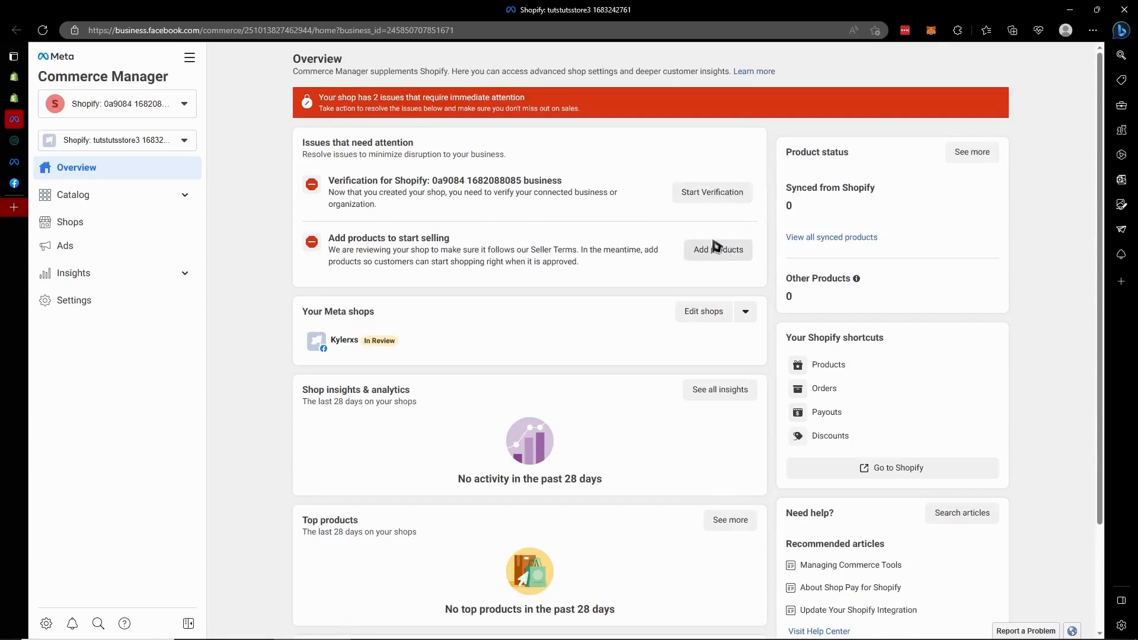
Step: View the business verification options in Commerce Manager, exit without choosing one, and close the Commerce Manager page
left_click(711, 193)
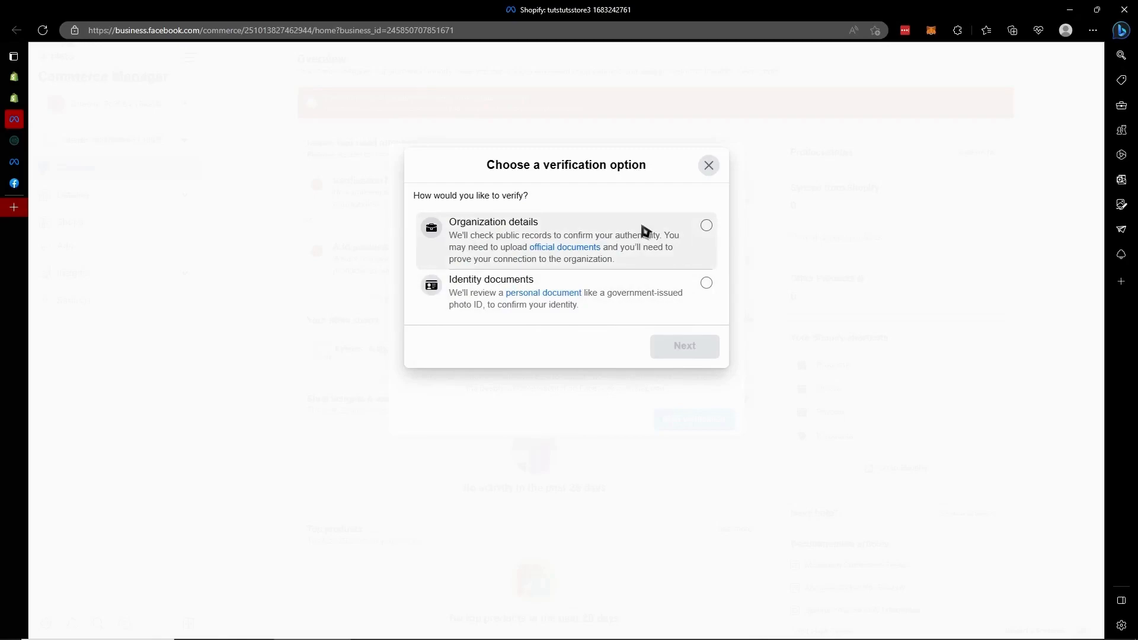
left_click(709, 167)
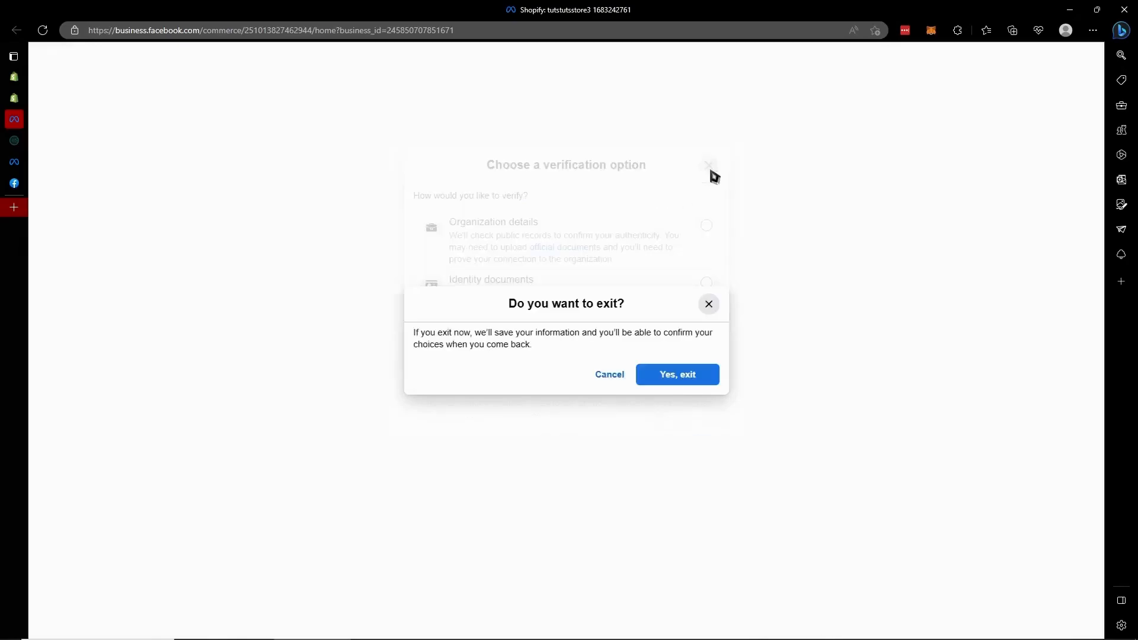
left_click(675, 377)
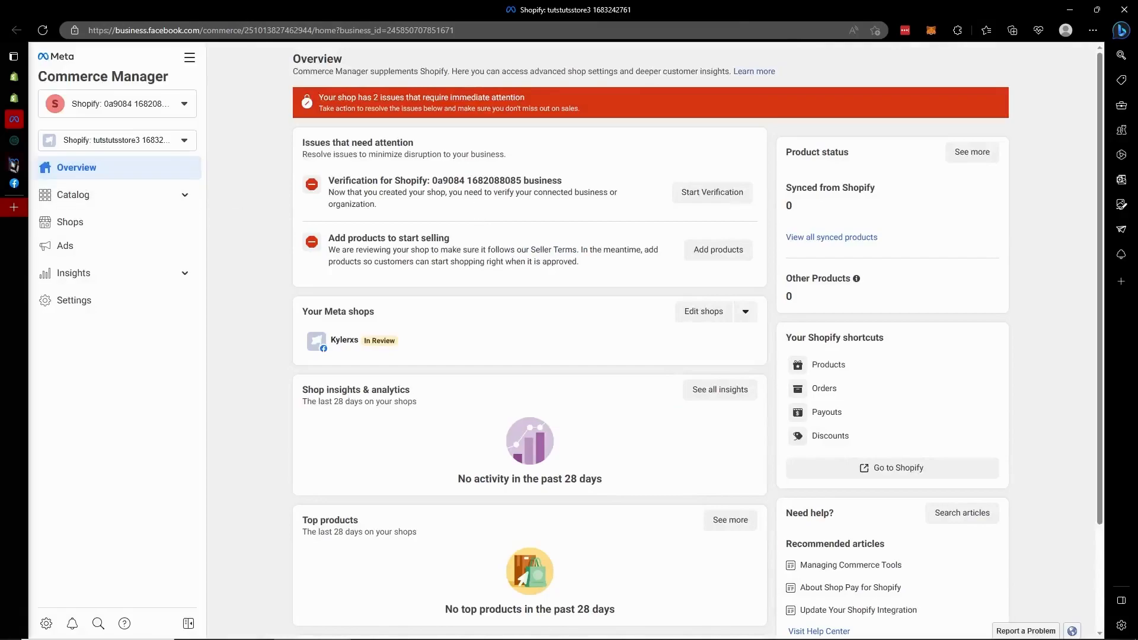
mouse_move(26, 119)
left_click(69, 119)
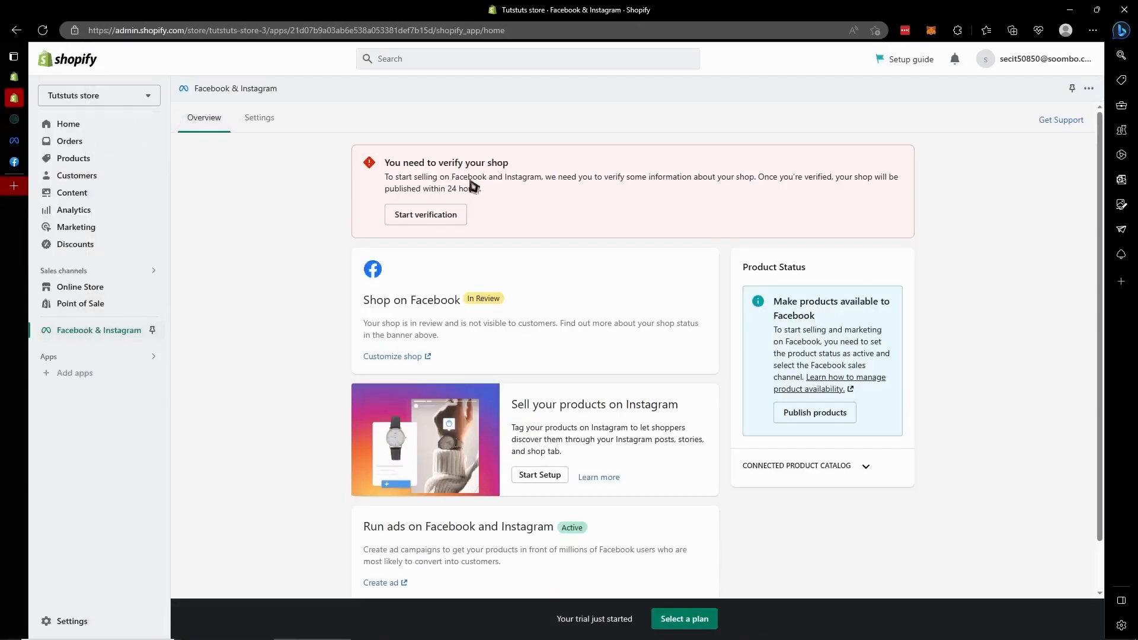
Step: Switch to Events Manager, reload the overview, and examine the name and ID of the listed pixel
mouse_move(15, 143)
left_click(27, 161)
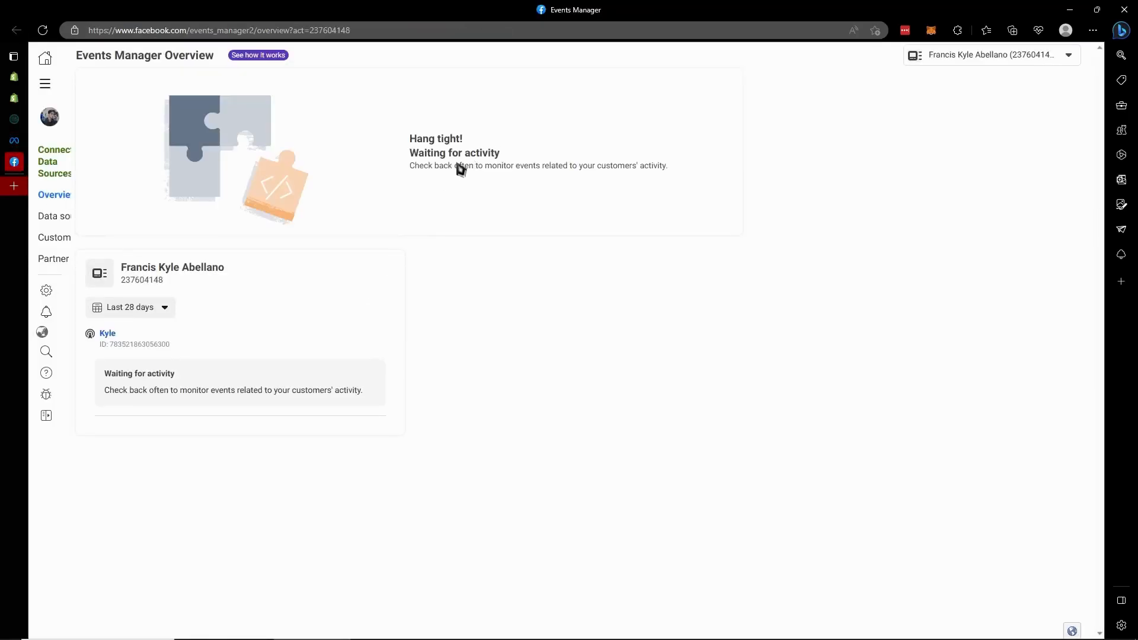
left_click(43, 31)
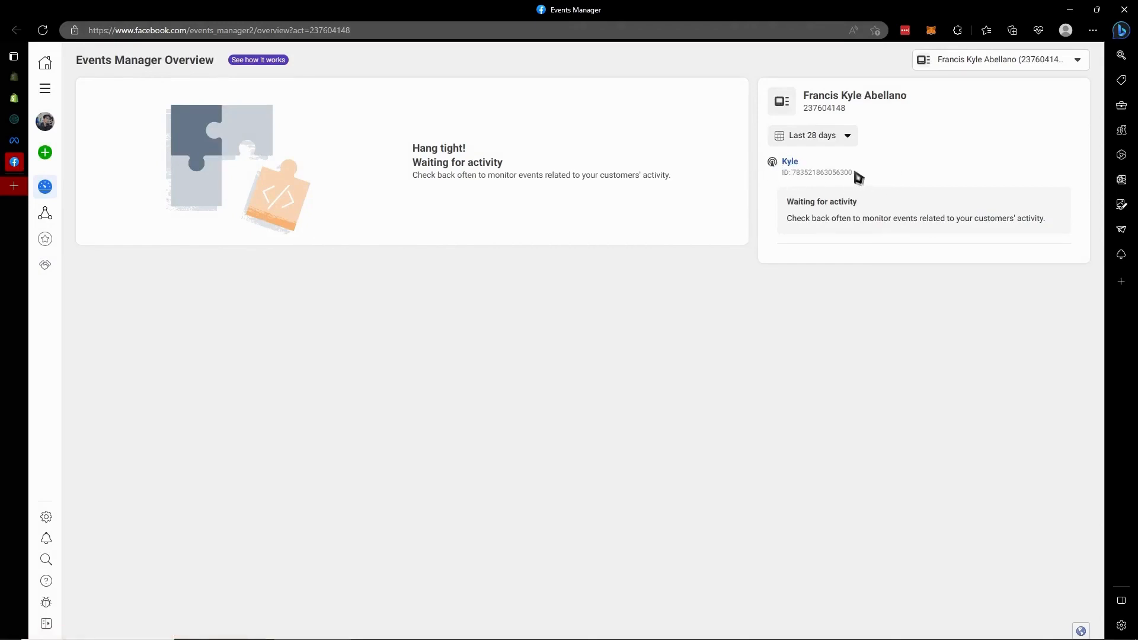
left_click_drag(858, 173, 794, 151)
left_click(876, 96)
left_click_drag(866, 182, 783, 177)
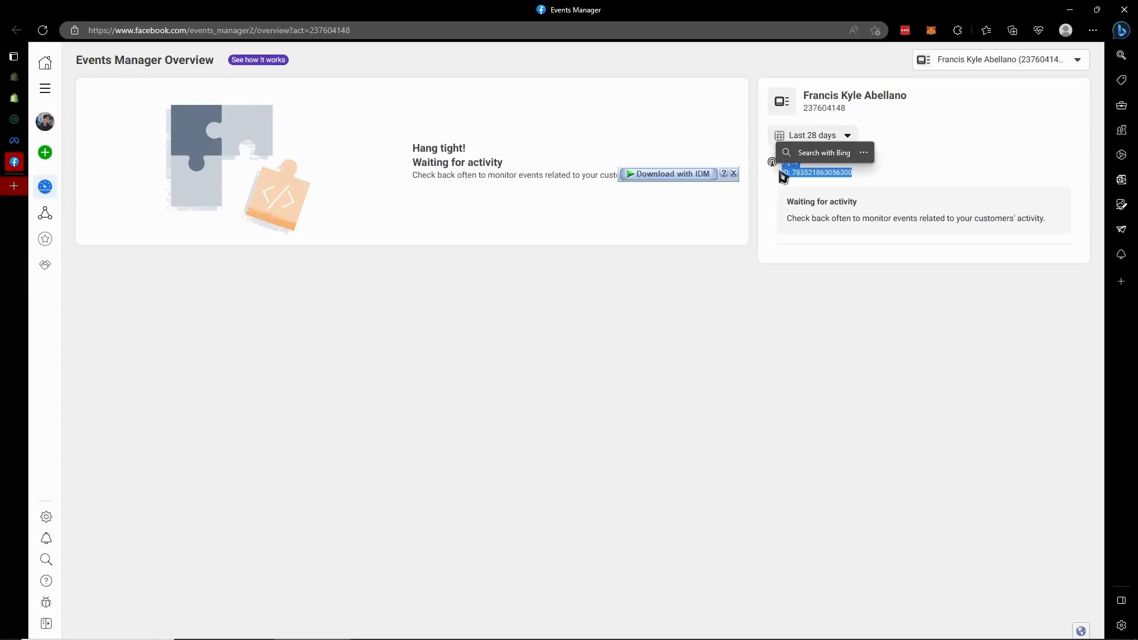
left_click(892, 177)
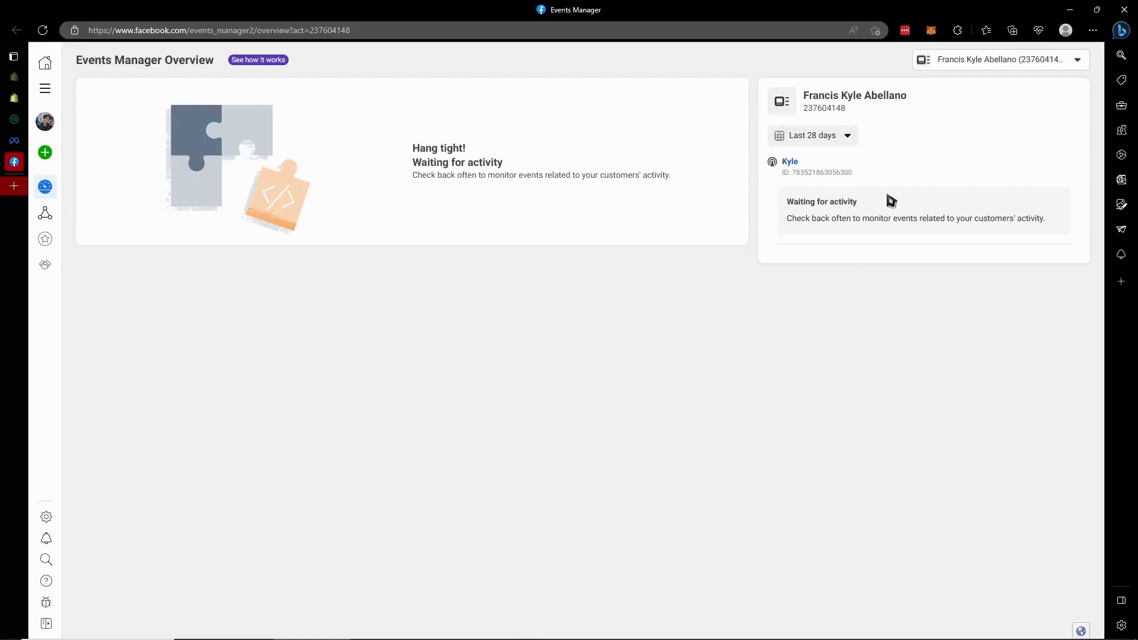
Step: Switch to the Shopify store and examine the shop verification notice in the Facebook & Instagram overview
mouse_move(12, 151)
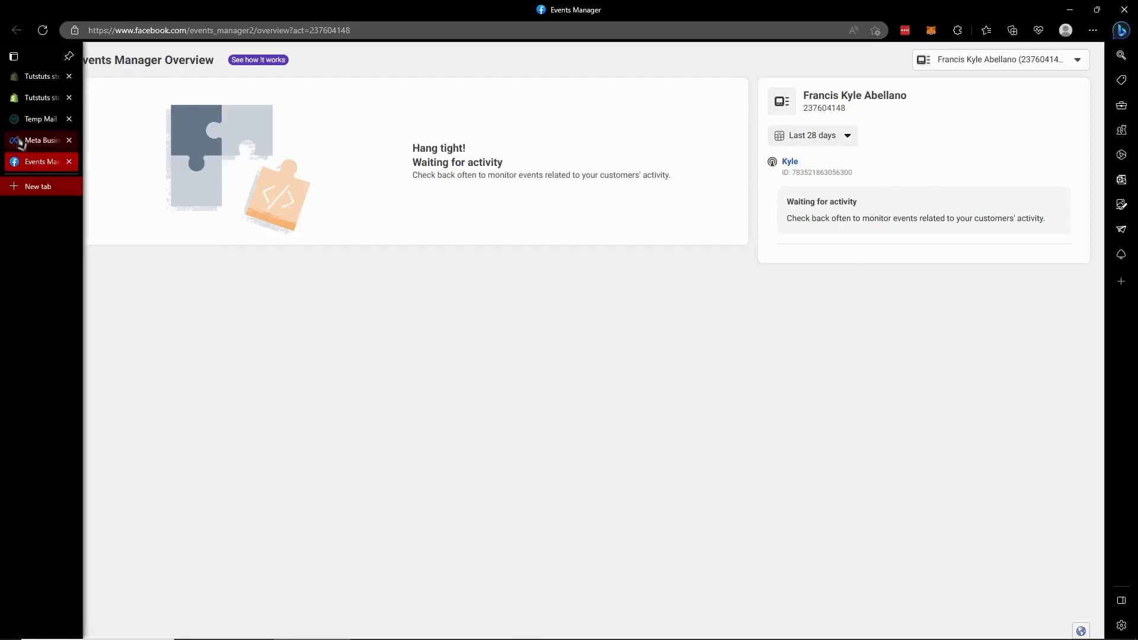
left_click(41, 98)
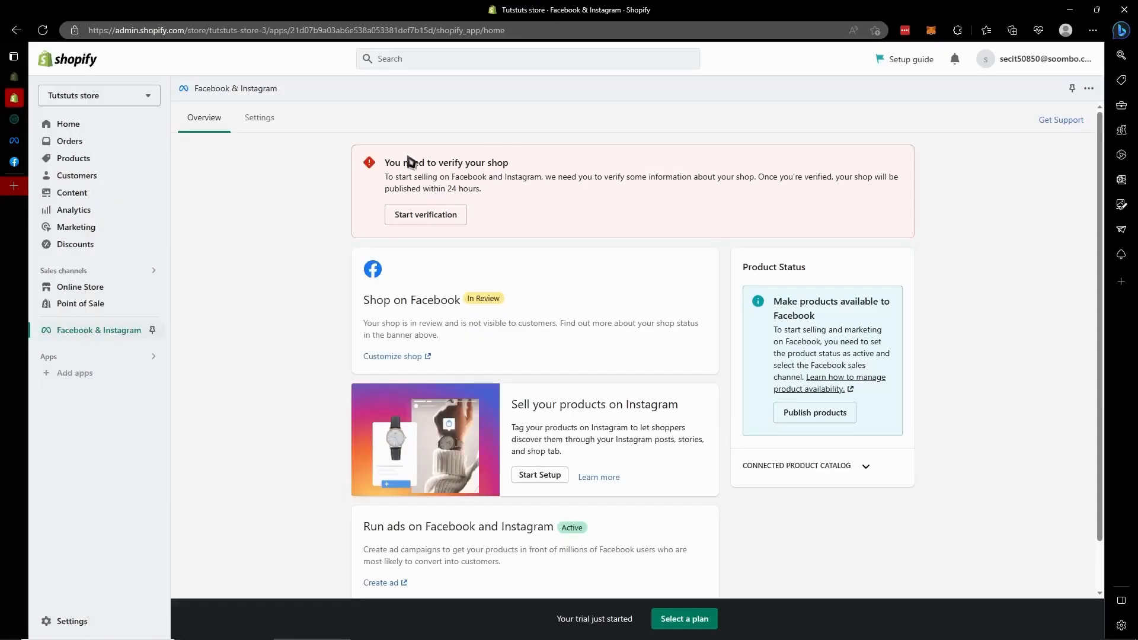
left_click_drag(394, 166, 505, 171)
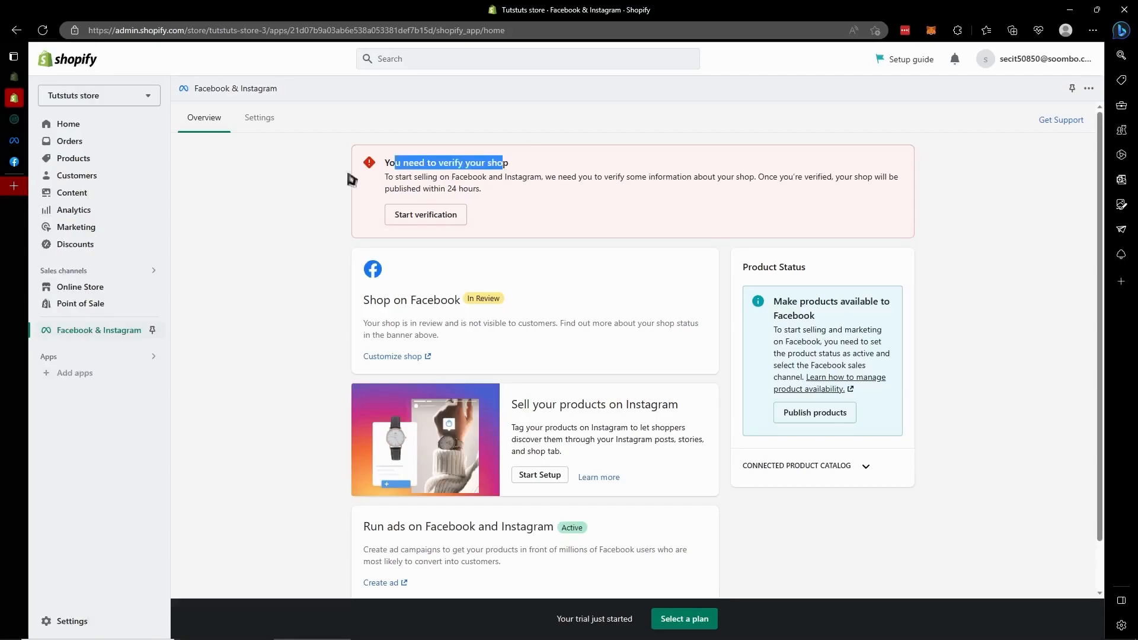
Step: Look at Events Manager and Meta Business Suite again, and return to Shopify to review the Facebook & Instagram selling and ads sections
left_click(16, 165)
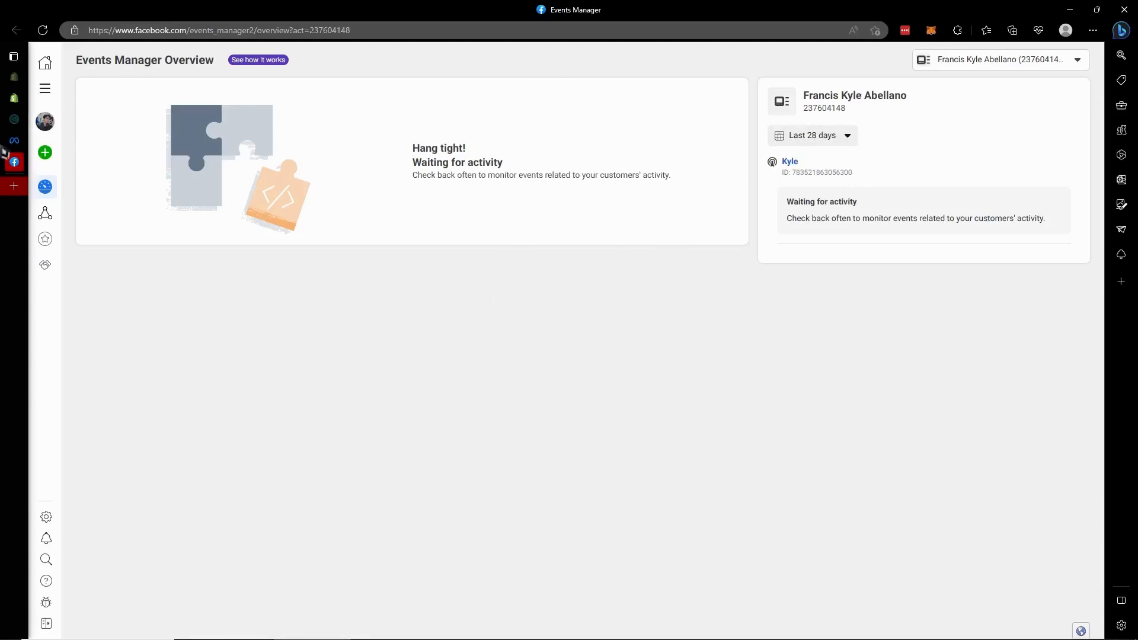
left_click(17, 141)
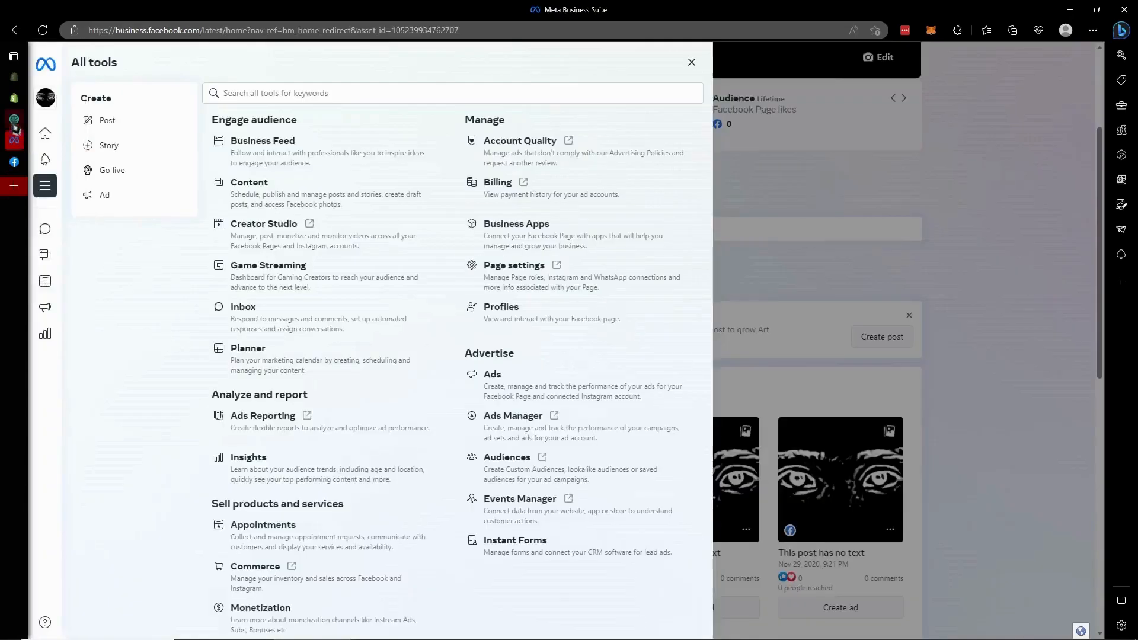
left_click(14, 119)
left_click(15, 98)
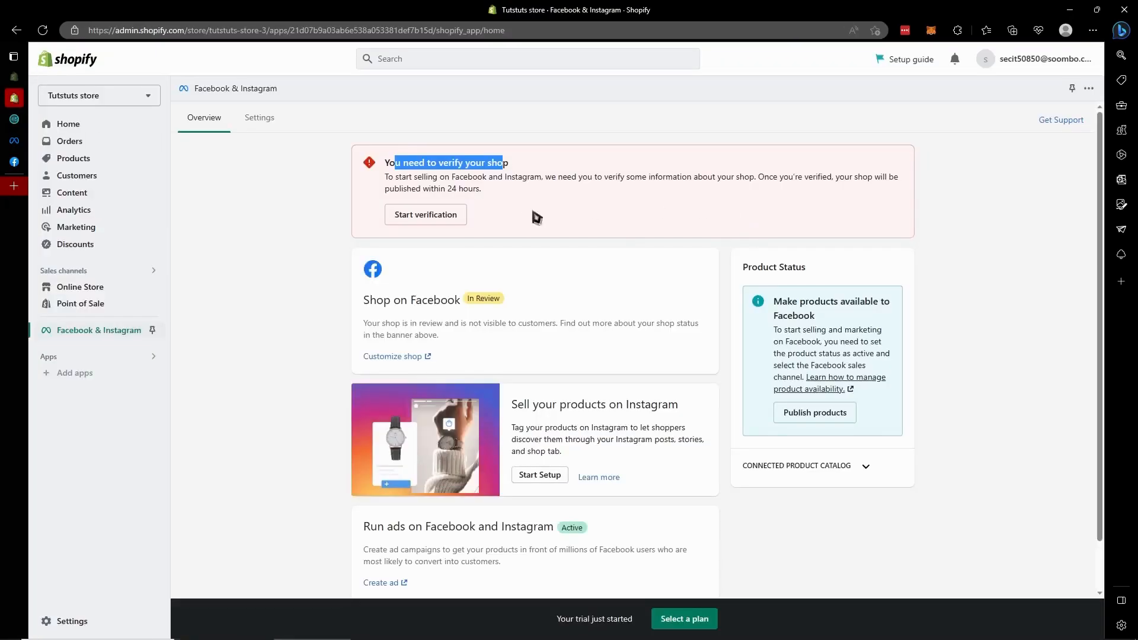
scroll(526, 358, "down", 1)
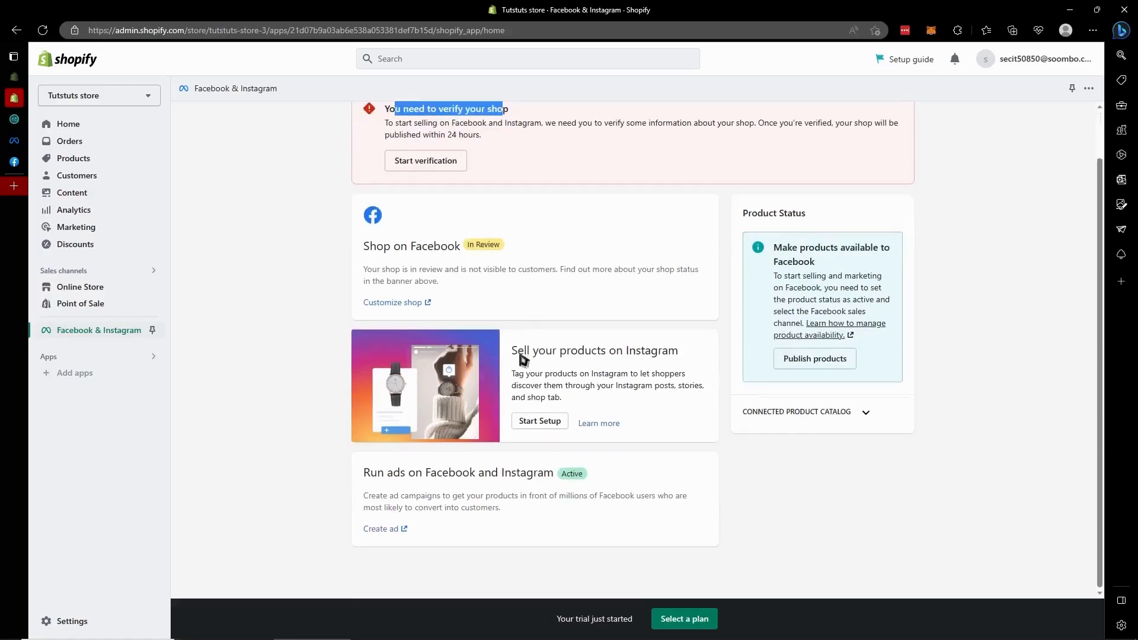